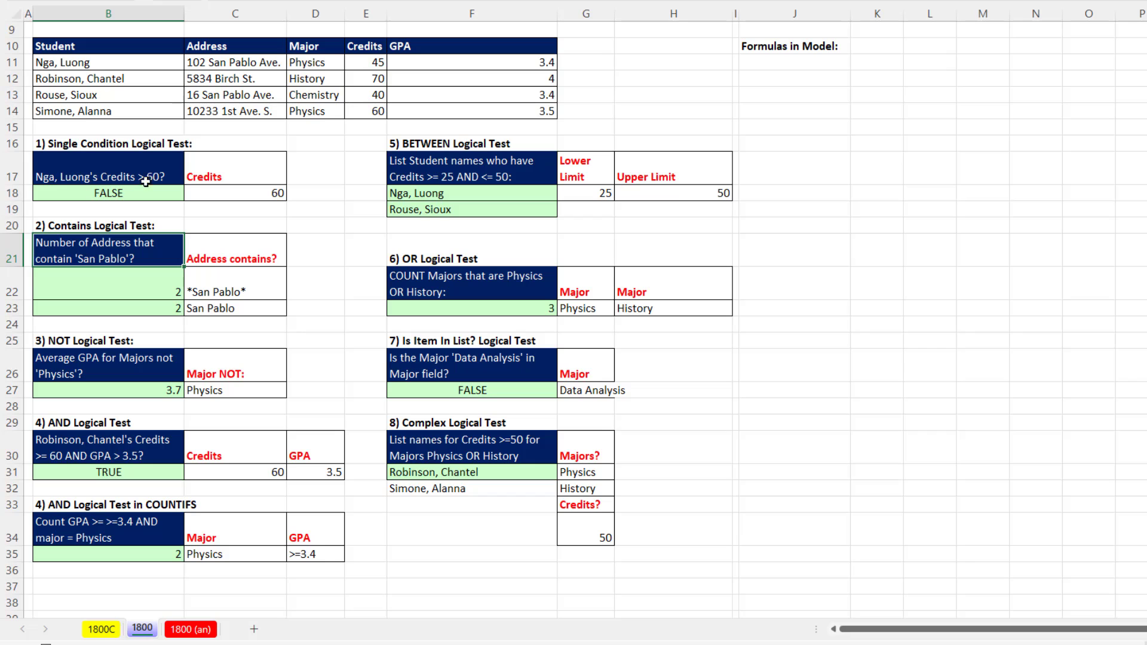
- Enter the formula =FORMULATEXT(B17) in cell J11, under the "Formulas in Model:" heading
click(765, 61)
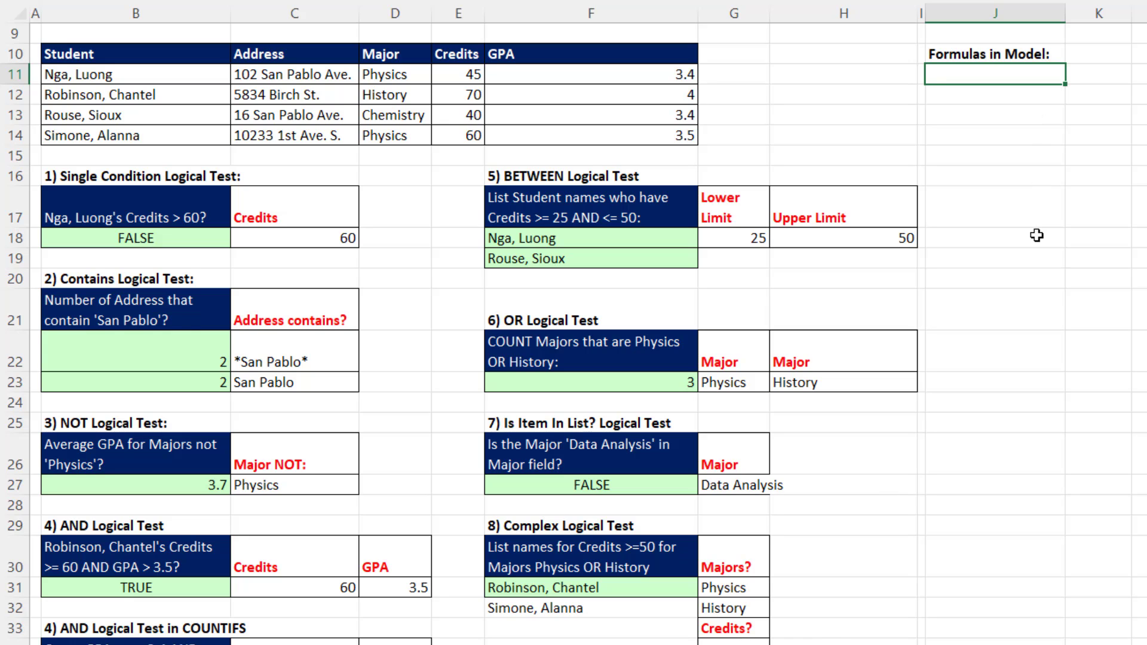
text(=form)
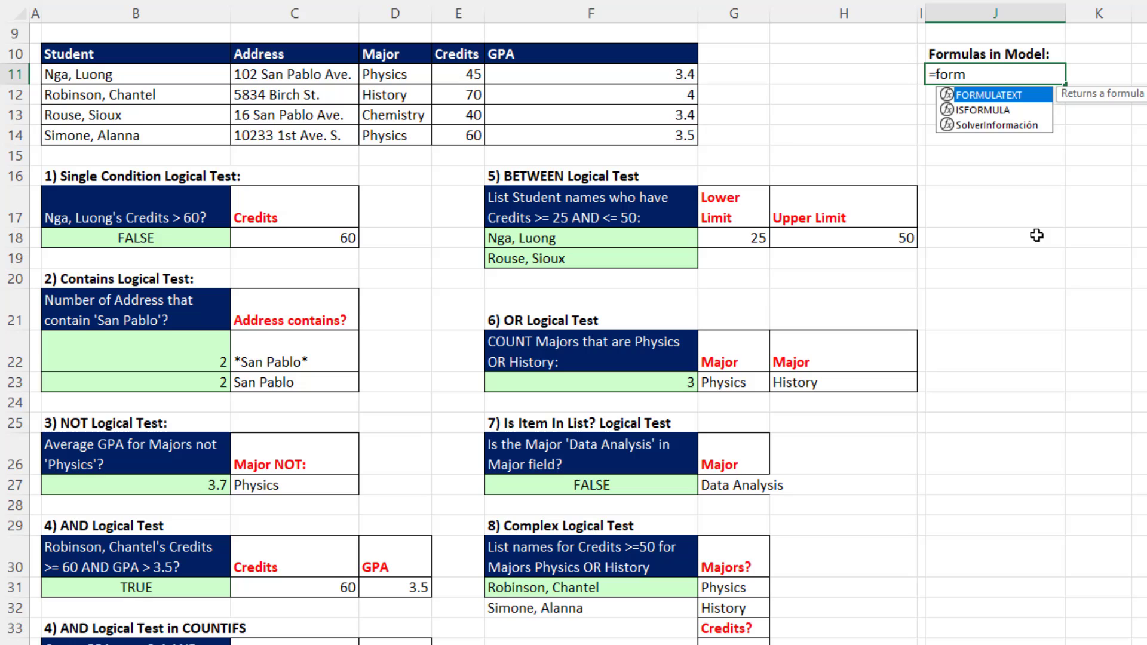
key(Tab)
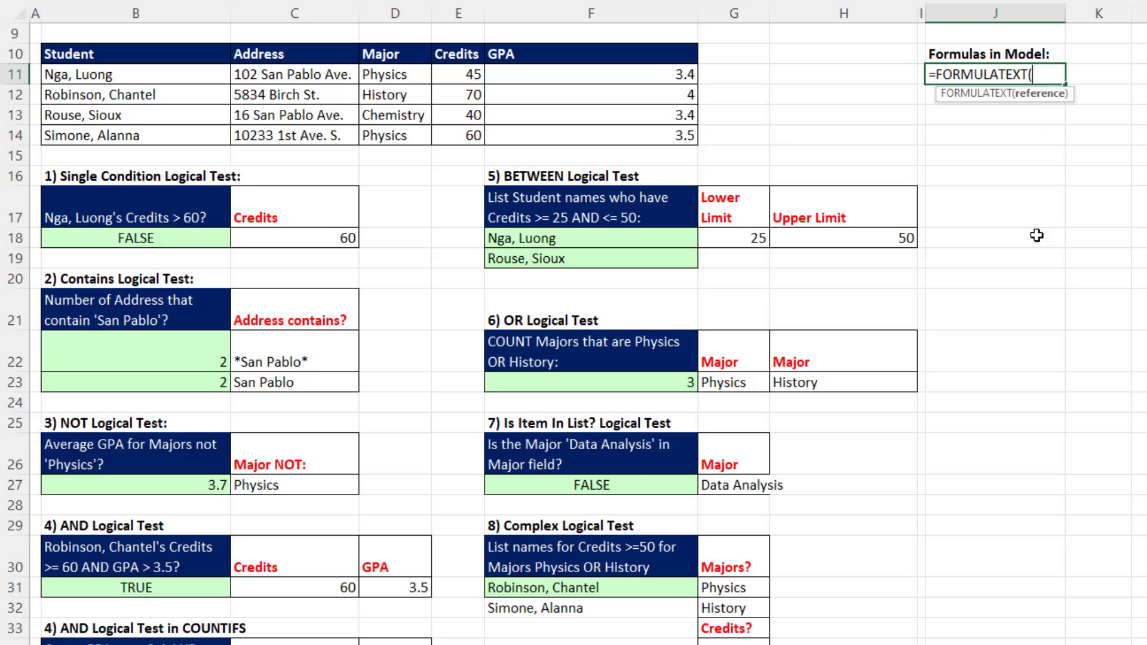
click(135, 213)
text())
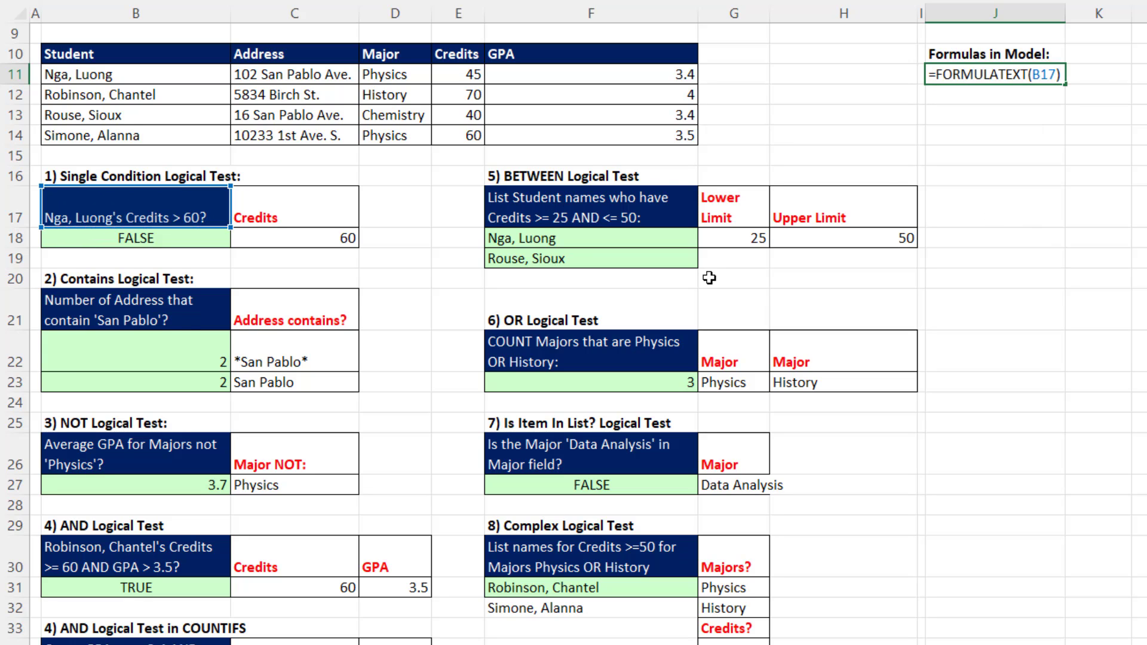
key(Return)
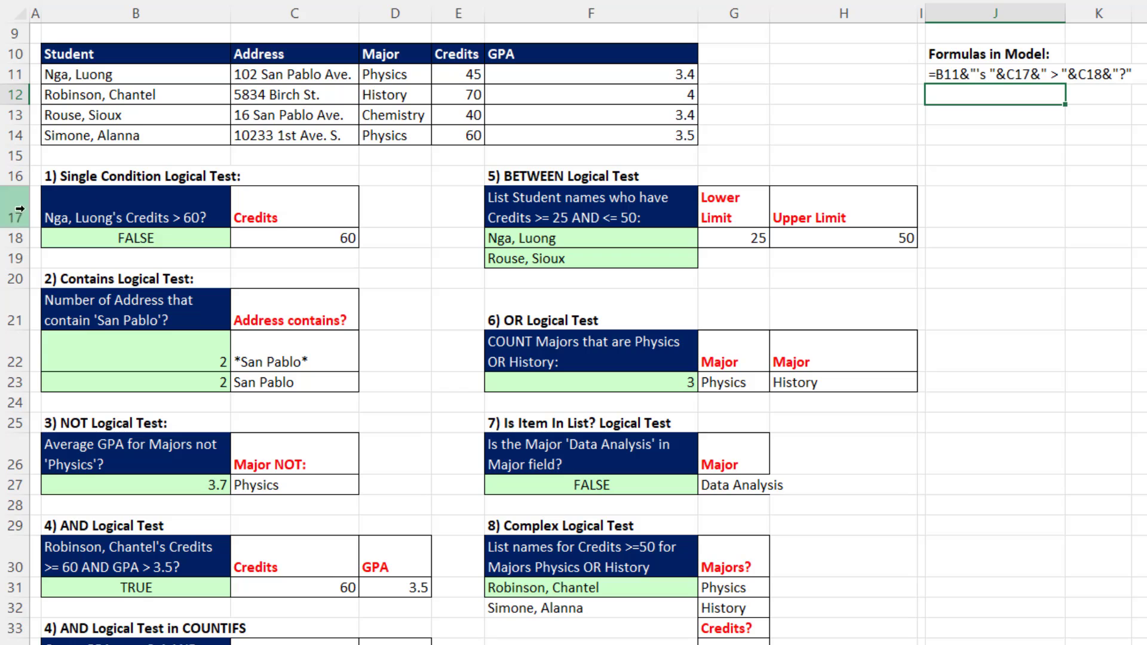
- In J11's formula, insert an ADDRESS function before FORMULATEXT with ROW(B17) as its row number
double_click(987, 69)
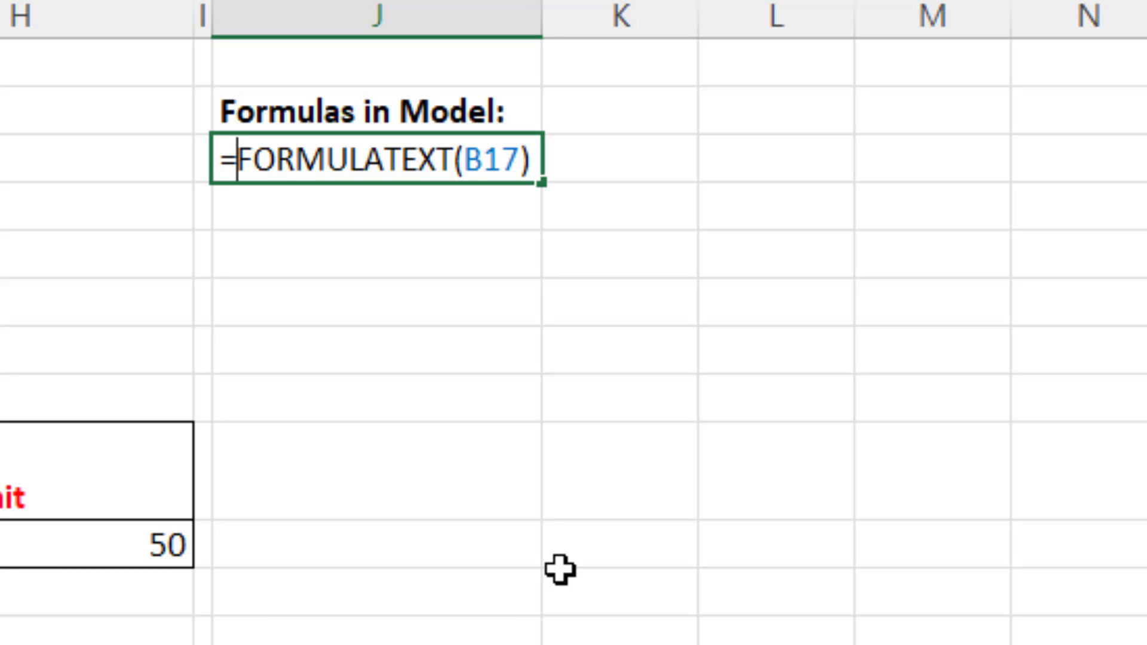
text(ad)
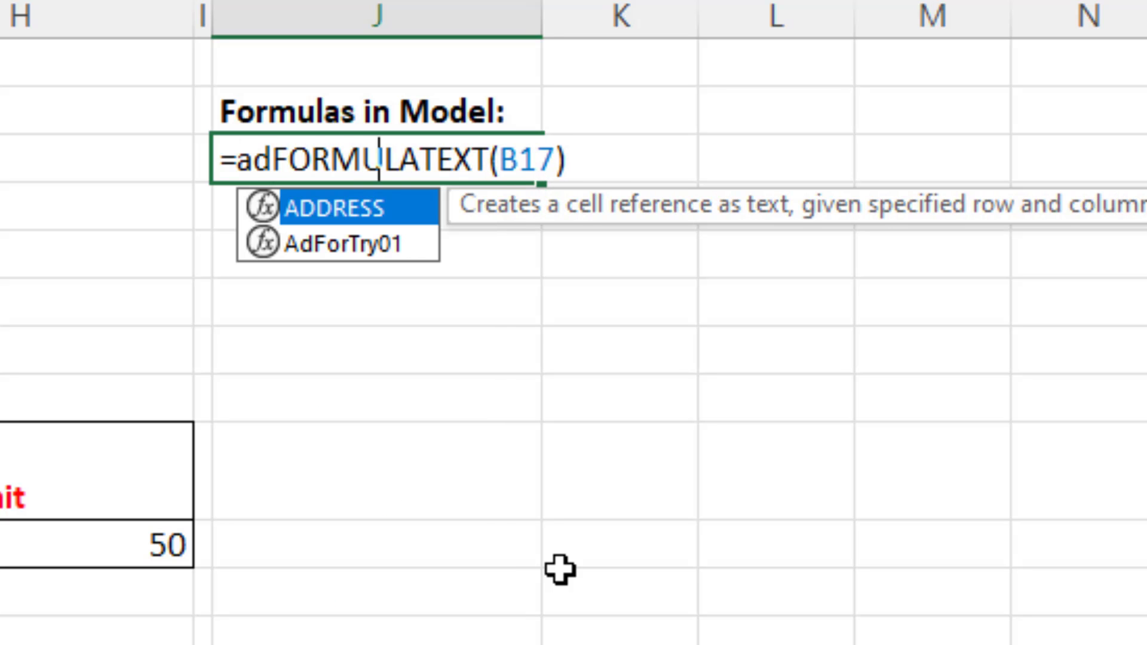
key(Tab)
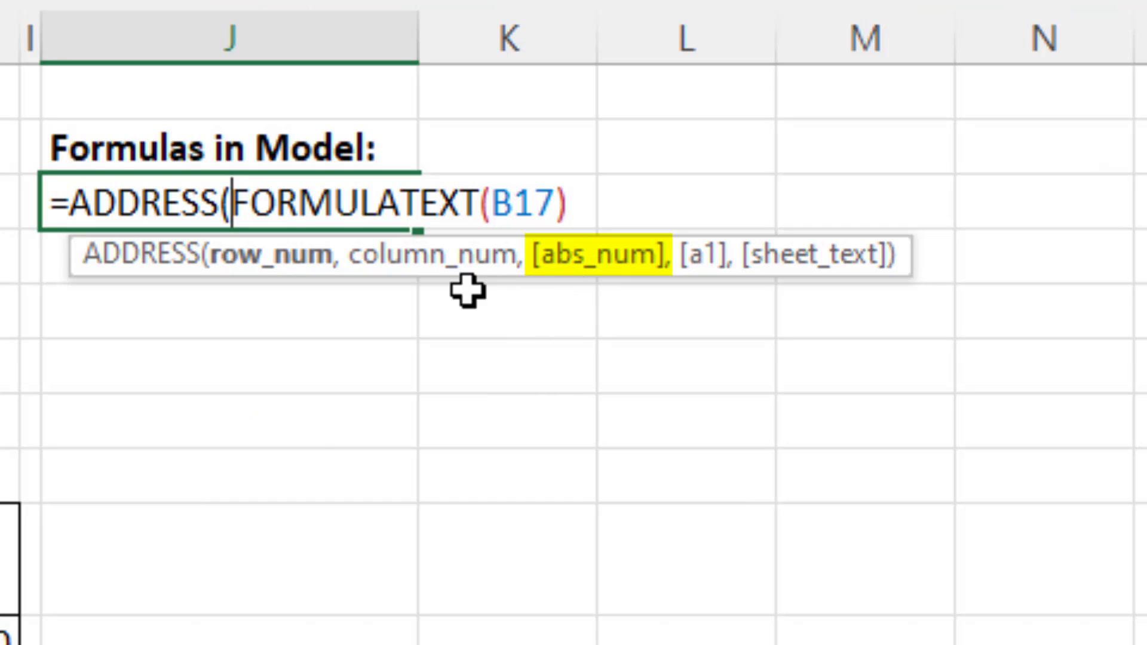
text(row)
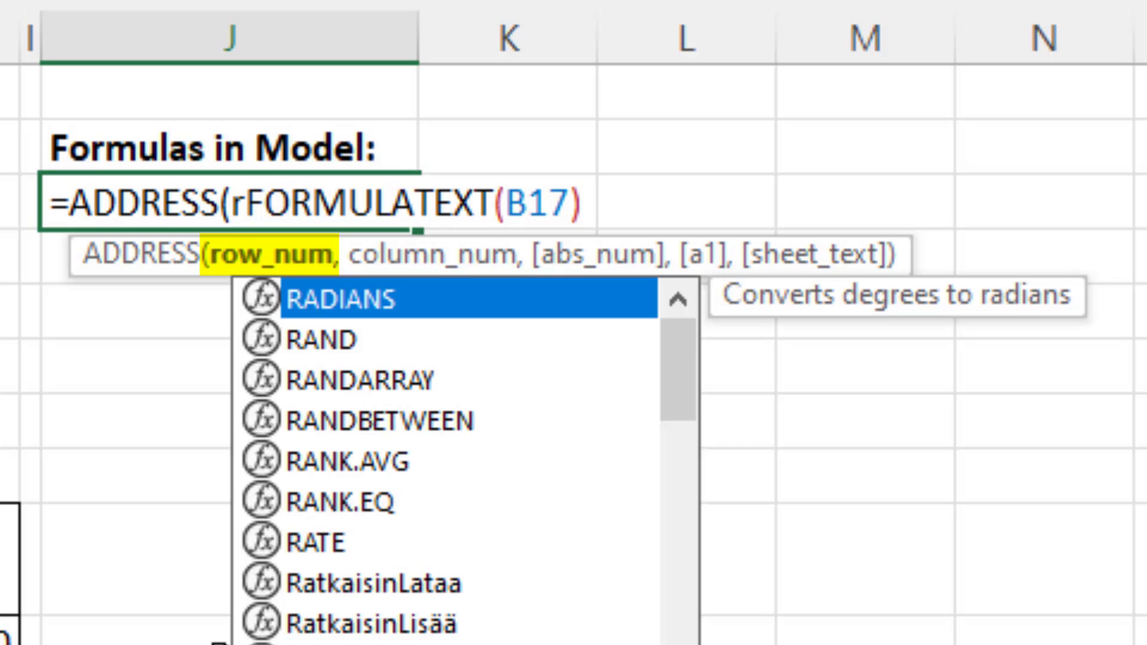
key(Tab)
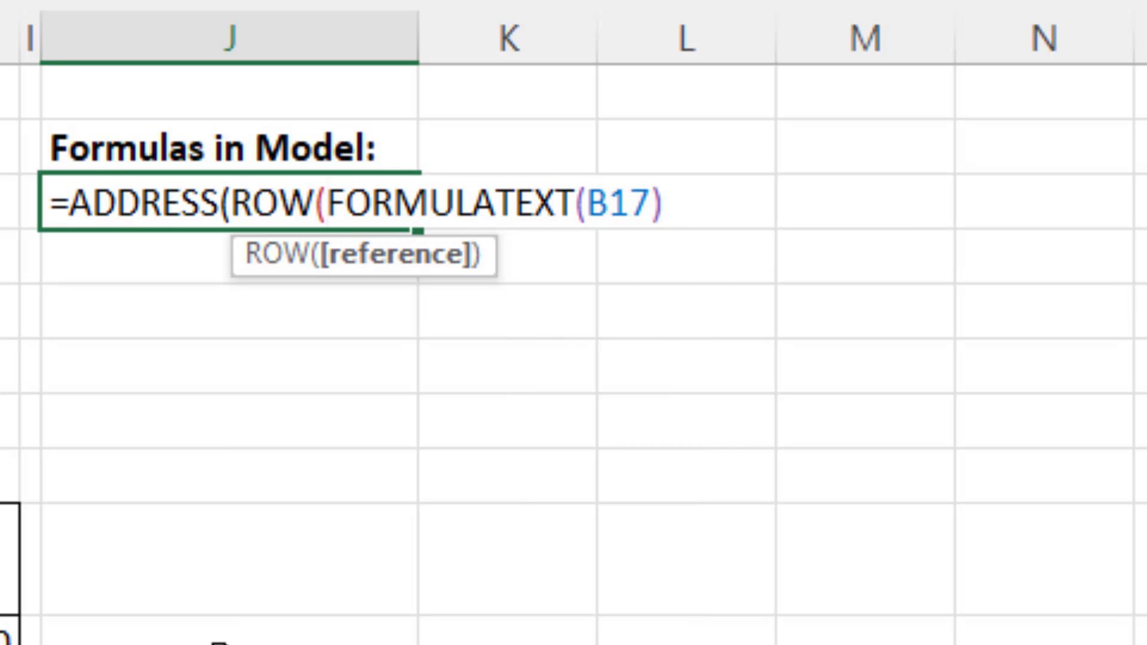
text(B17)
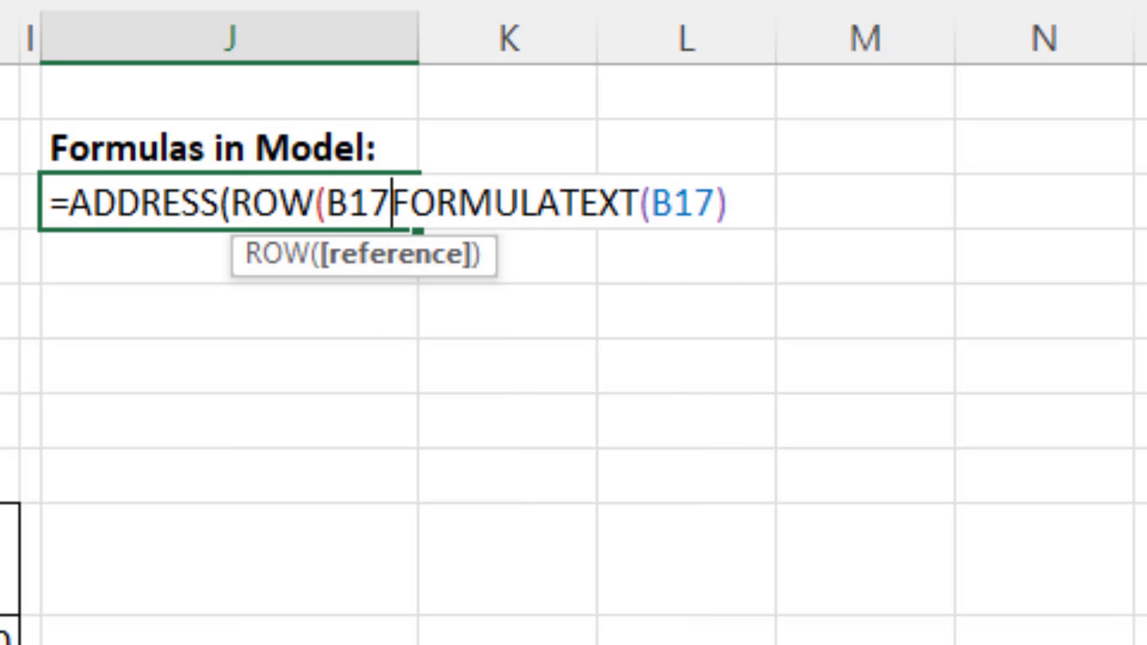
text())
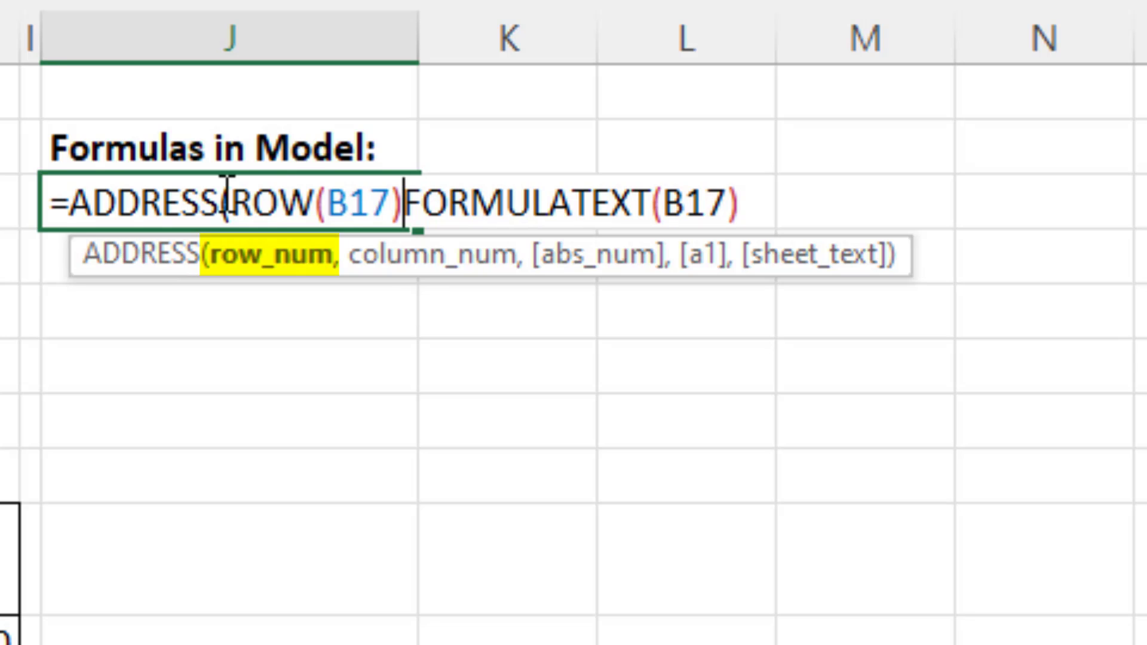
- Evaluate the ROW(B17) part within the formula to check it, and restore the original expression
drag(247, 203, 409, 202)
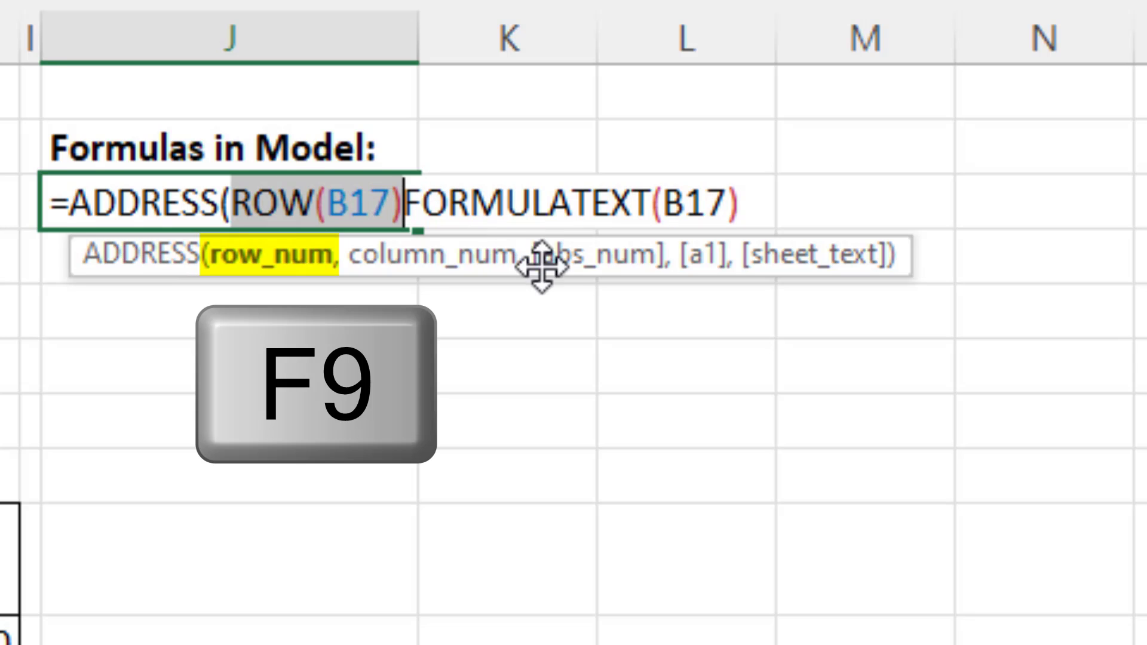
key(F9)
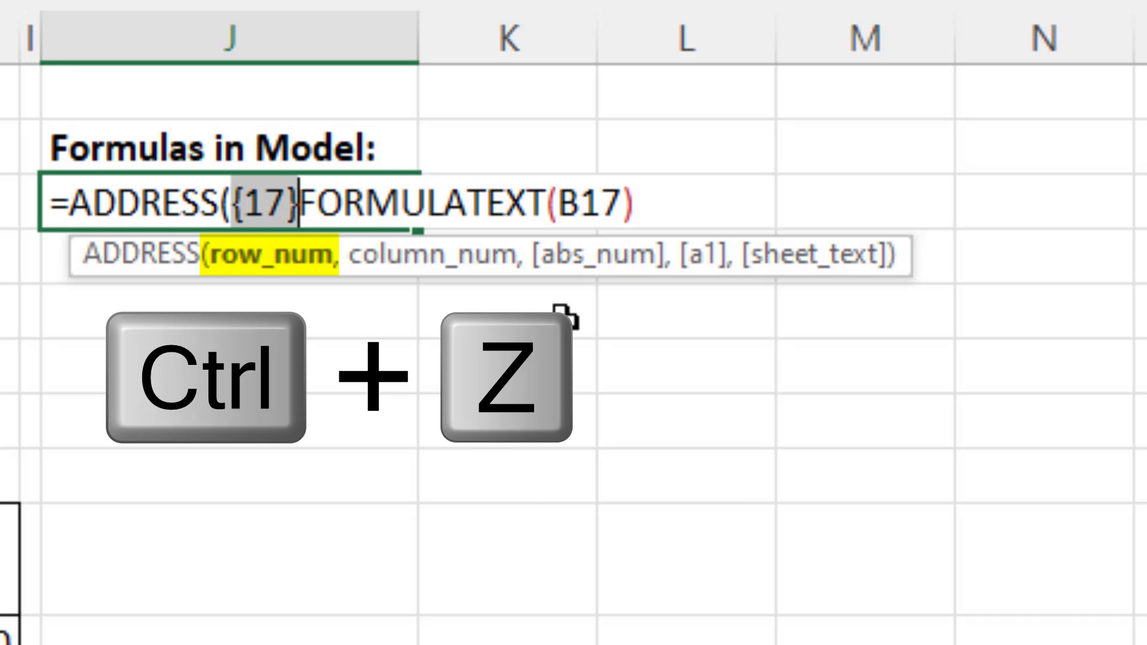
key(ctrl+z)
- Add COLUMN(B17) as the column number argument of the ADDRESS function
click(412, 203)
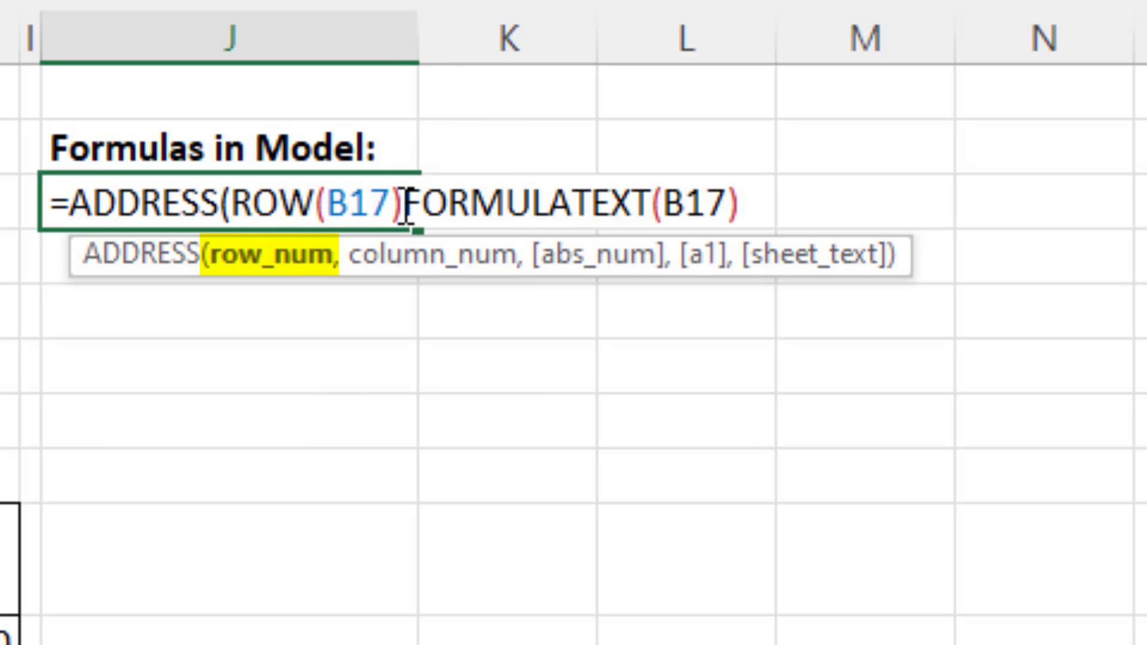
text(,col)
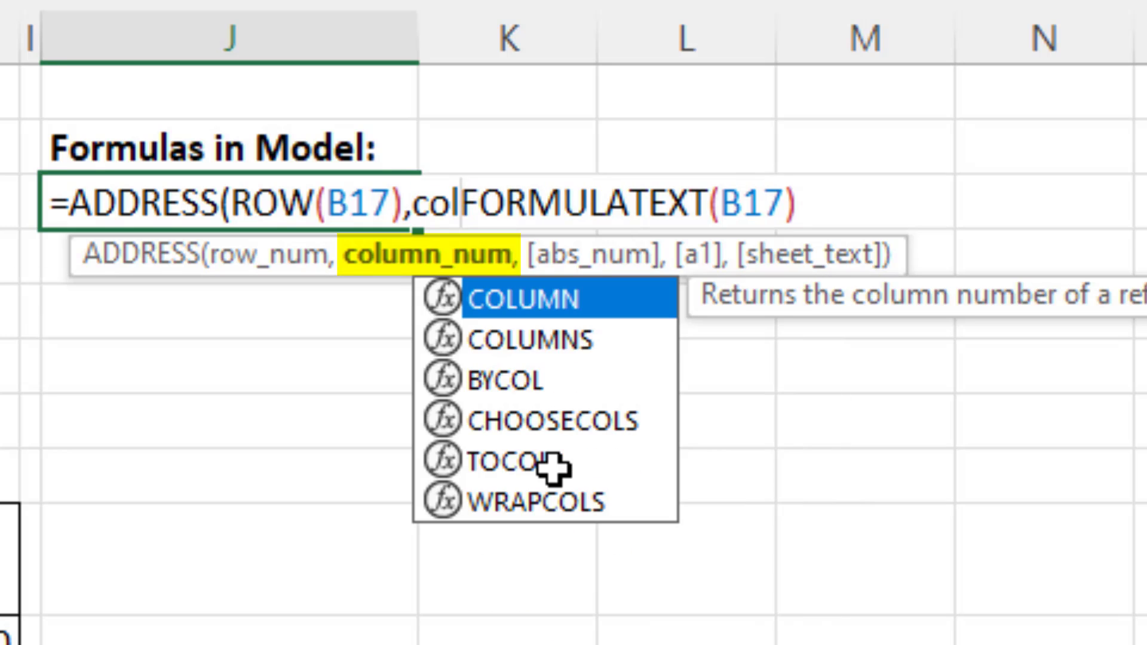
key(Tab)
text(B17)
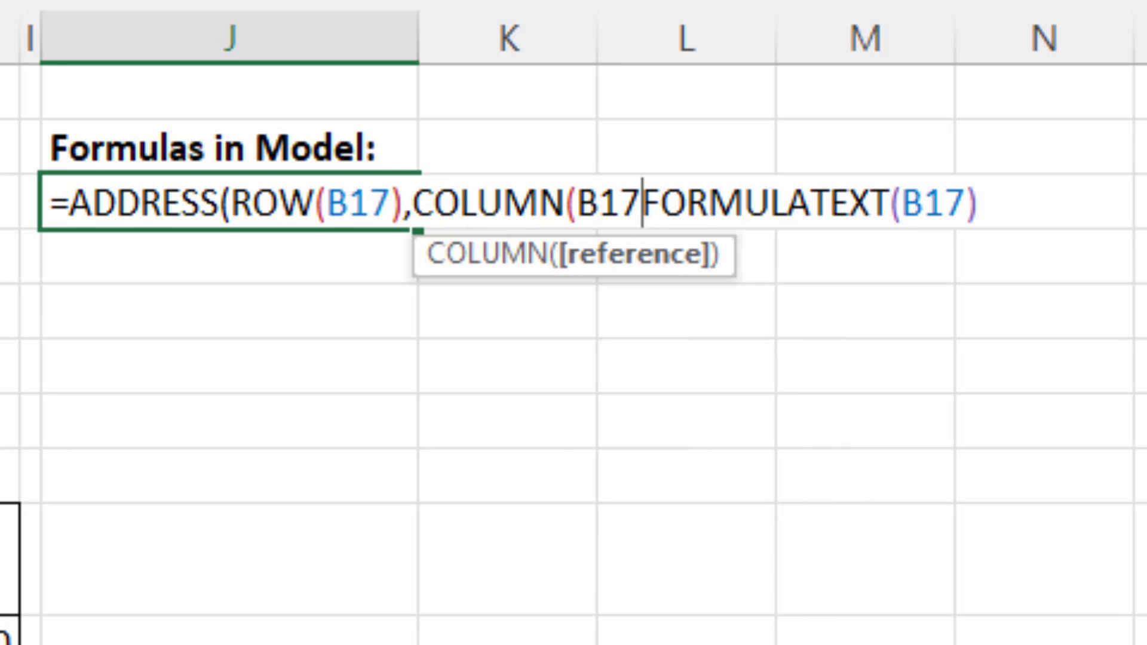
text(),)
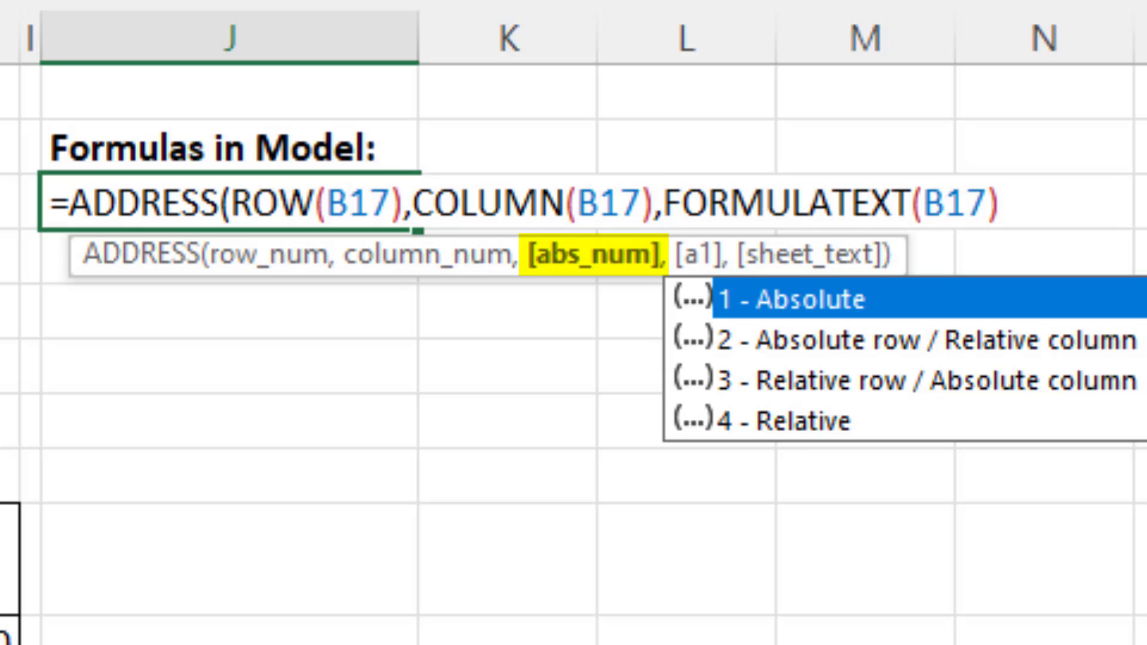
- Choose 4 - Relative as the reference type argument and close the ADDRESS function
key(Down)
key(Down)
key(Down)
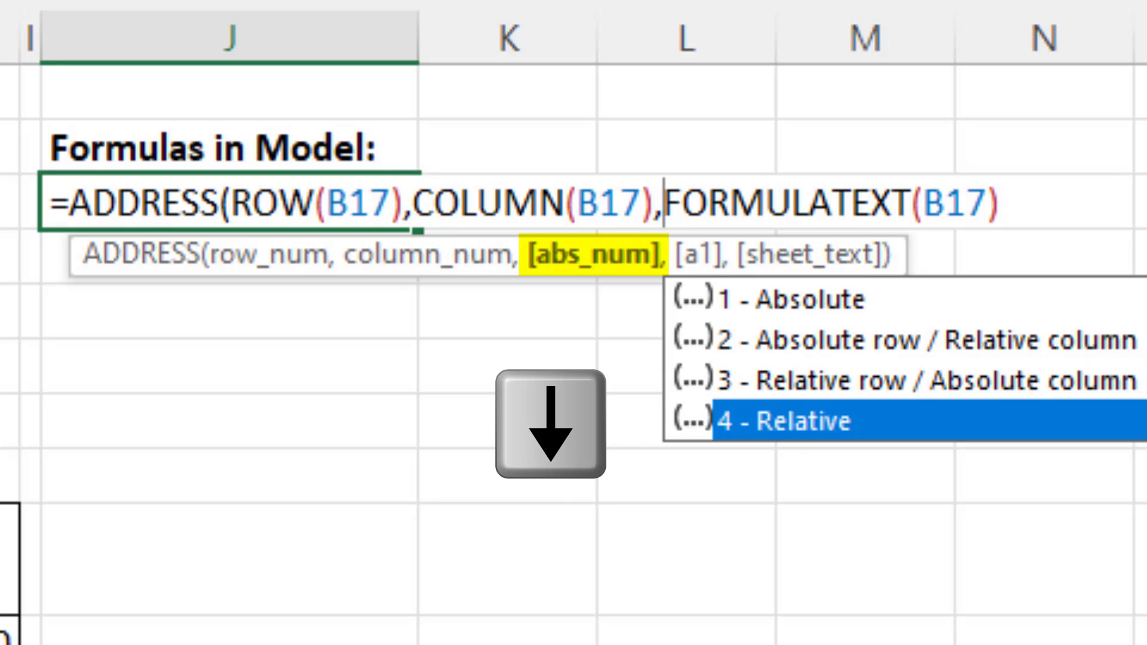
key(Tab)
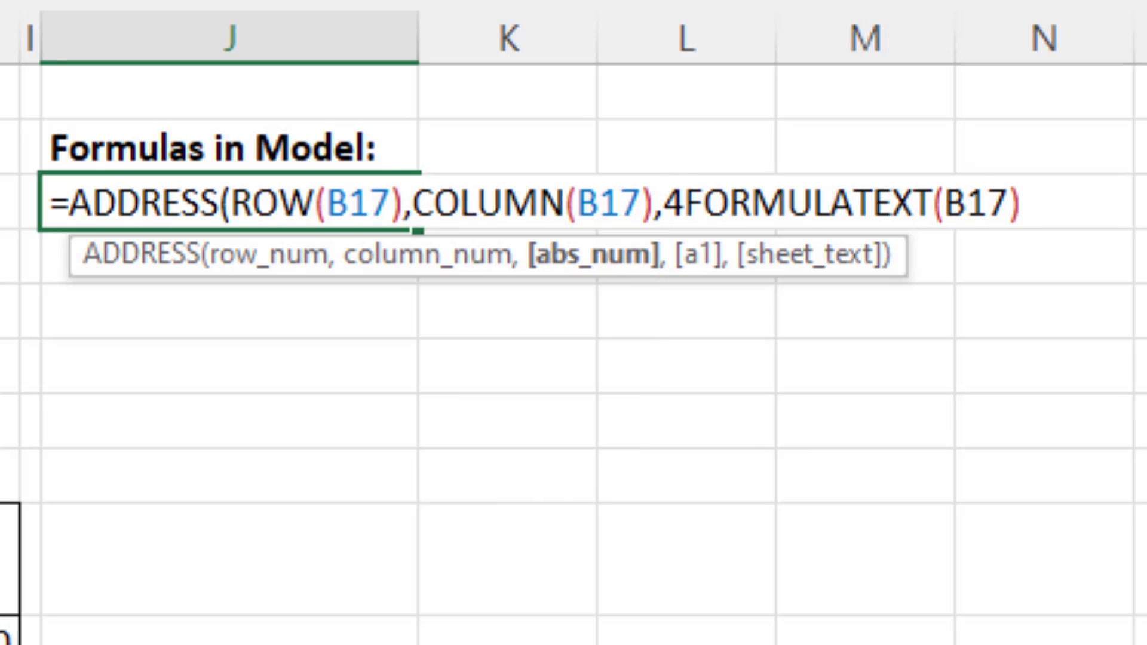
text())
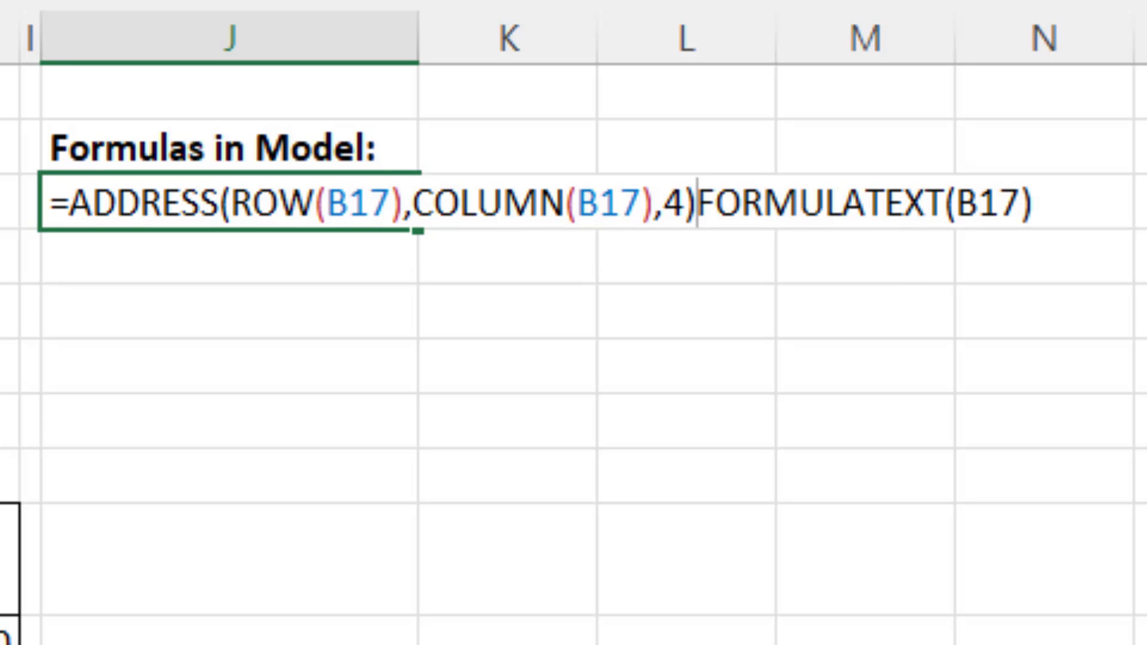
text(&")
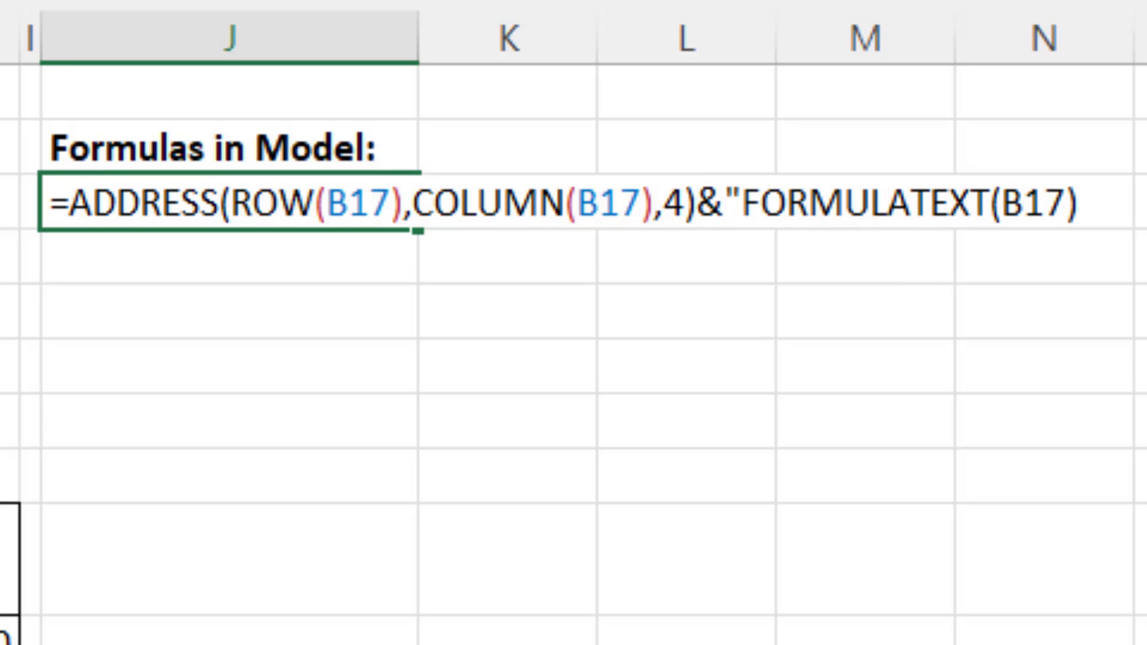
text(: )
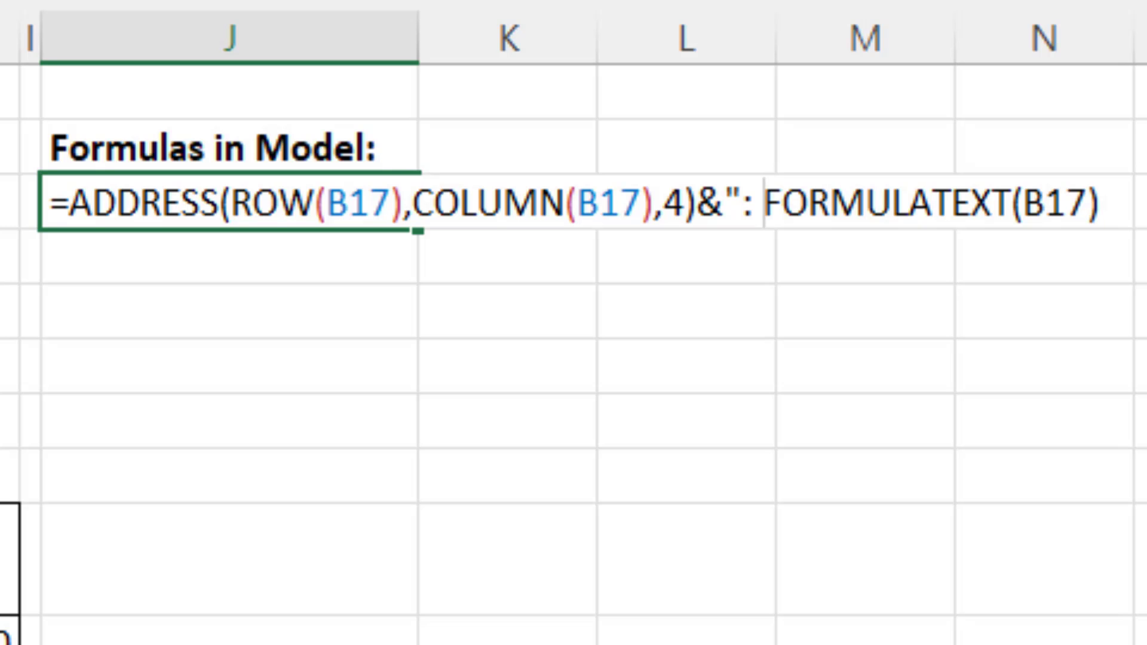
text("&)
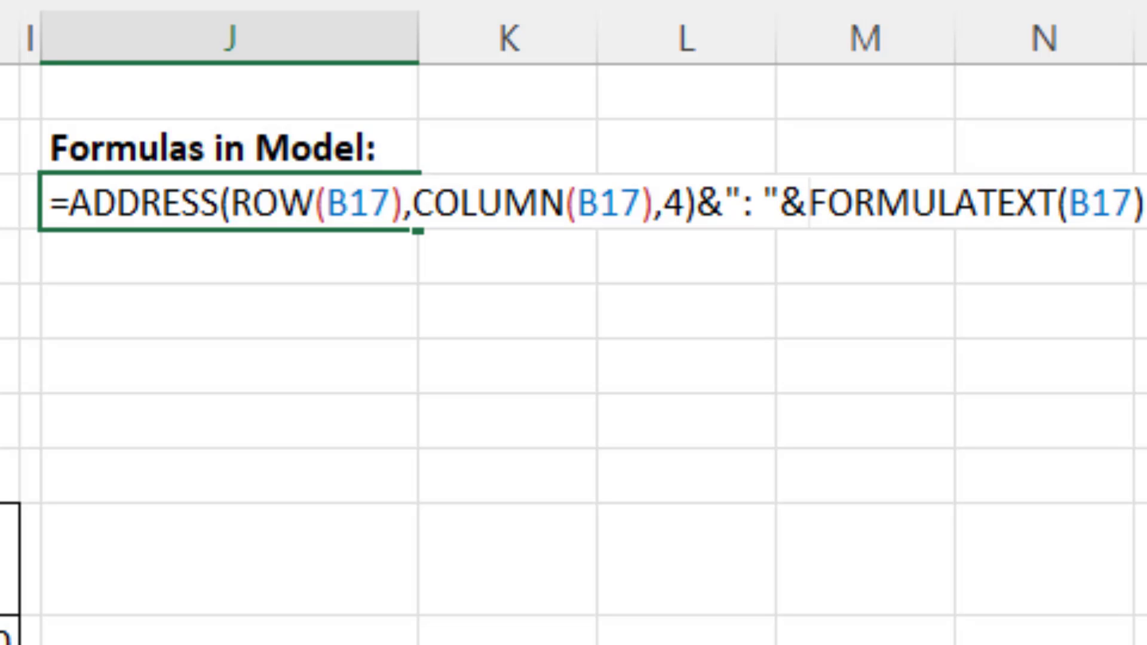
- Join the ADDRESS and FORMULATEXT parts with &": "& and commit the formula, keeping J11 selected
key(ctrl+Return)
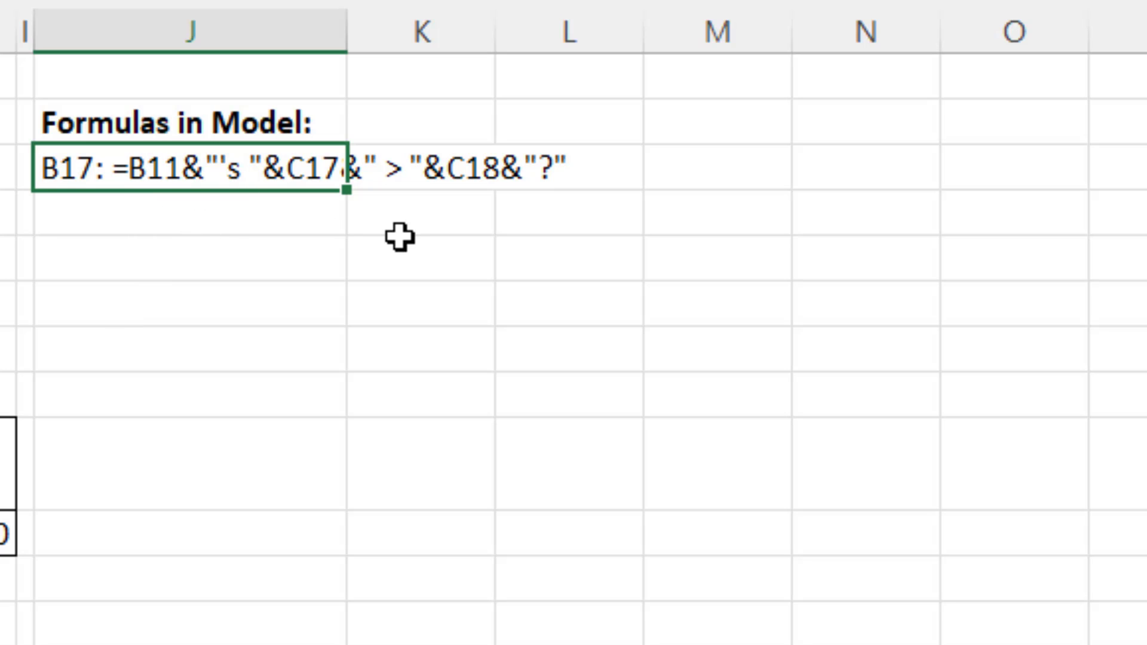
- In J11's formula, replace the B17 reference inside ROW with the range B17:H35
key(F2)
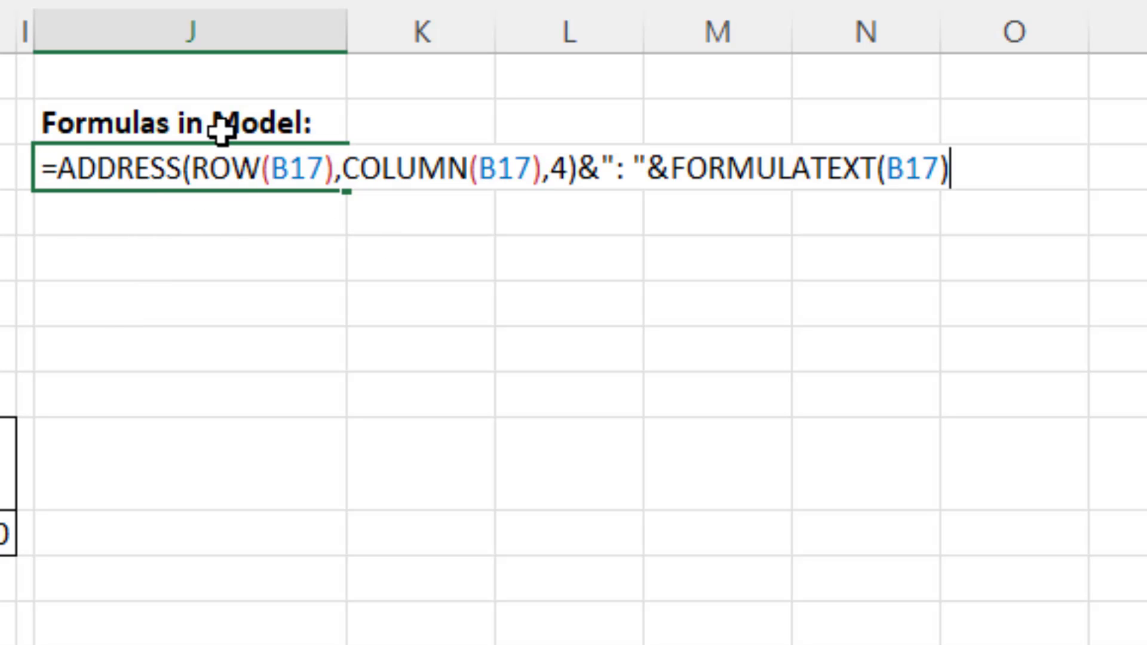
double_click(289, 163)
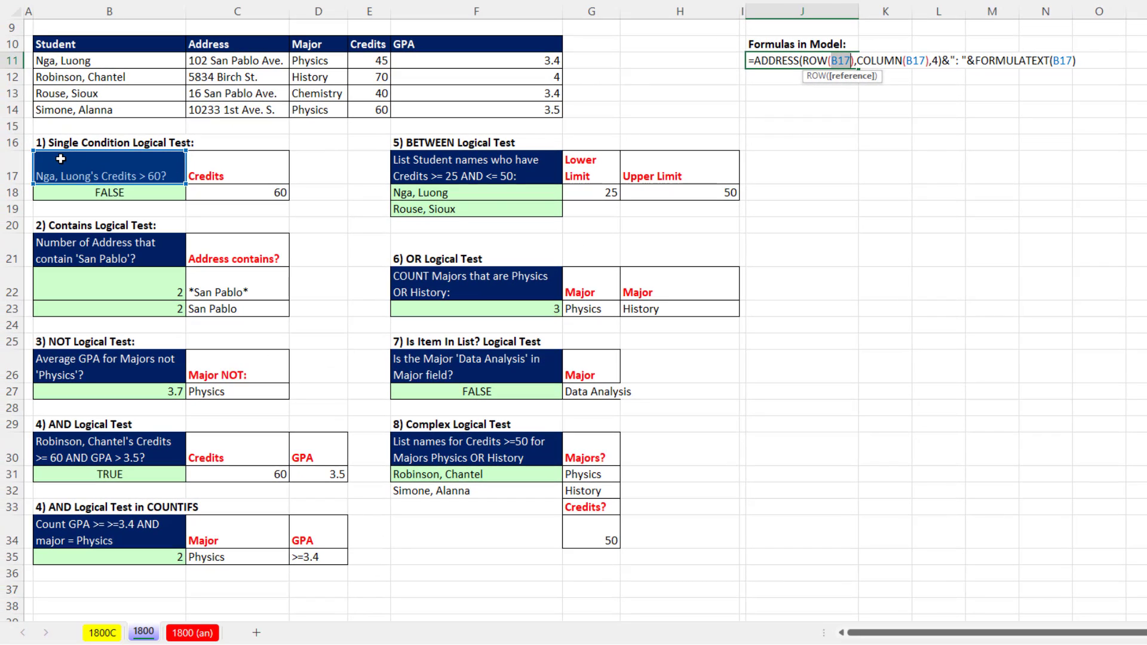
drag(60, 158, 639, 563)
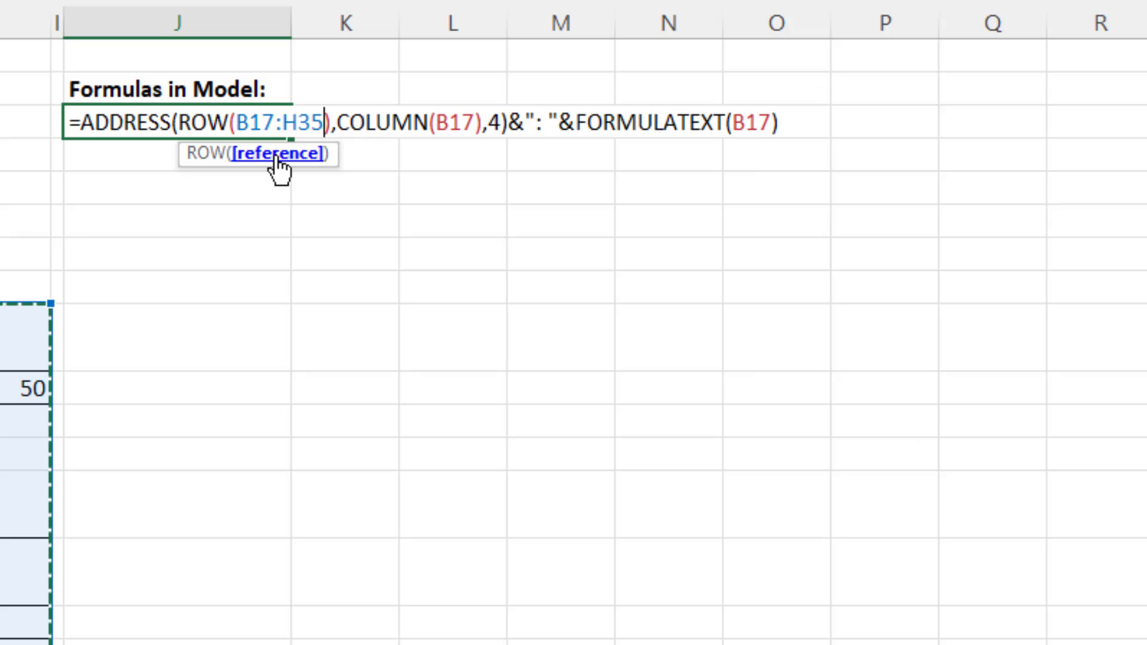
- Copy the B17:H35 range from ROW into the COLUMN and FORMULATEXT arguments, and commit the formula
click(851, 76)
key(ctrl+c)
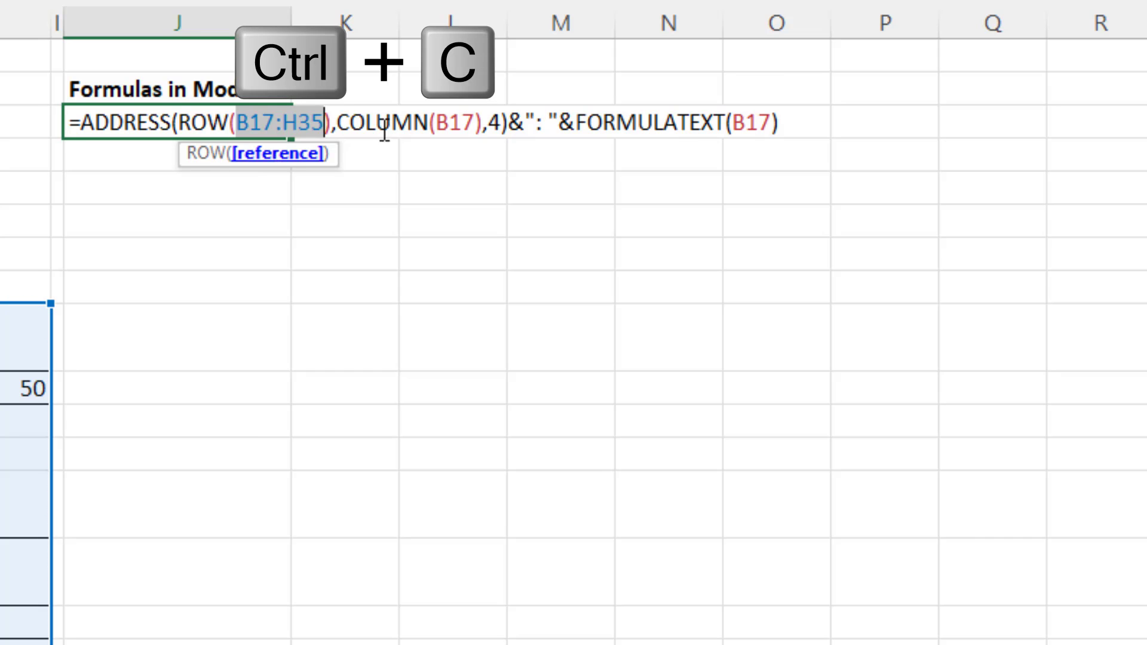
double_click(452, 119)
key(ctrl+v)
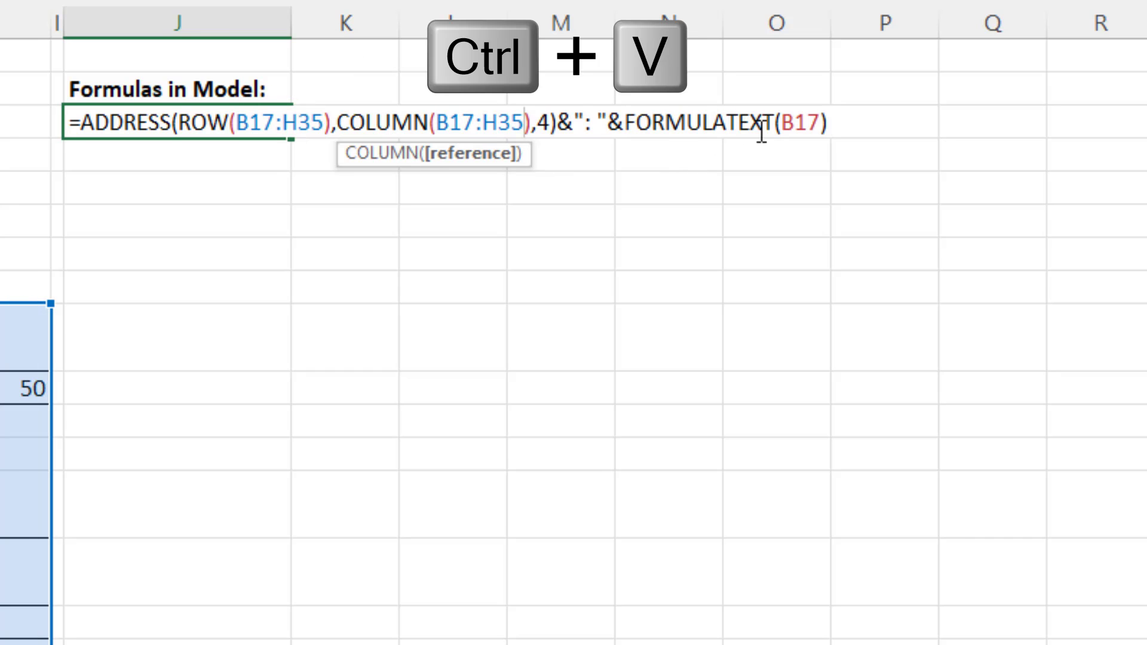
double_click(791, 122)
key(ctrl+v)
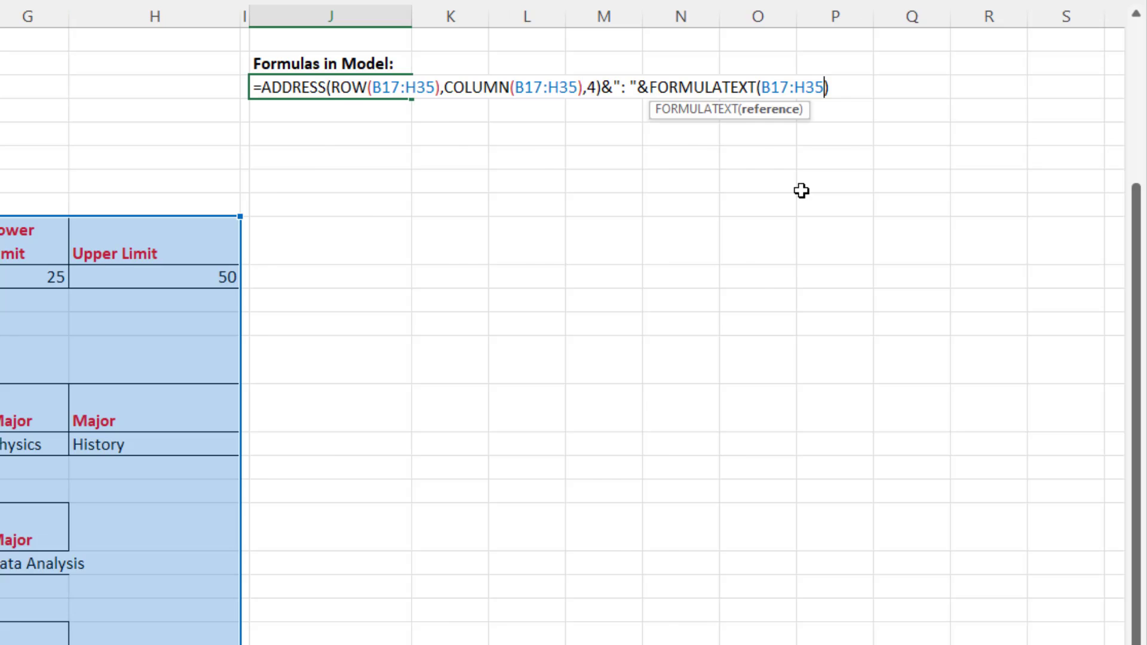
key(Return)
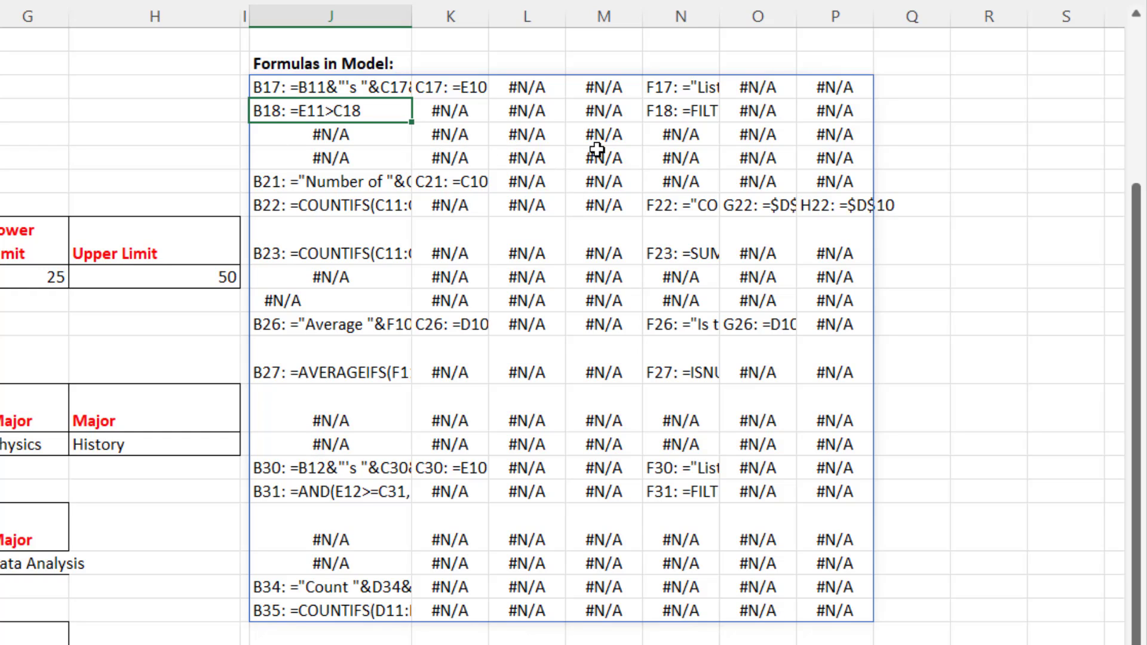
- Wrap the existing formula in J11 in the TOCOL function, inserting it in front of ADDRESS
click(291, 92)
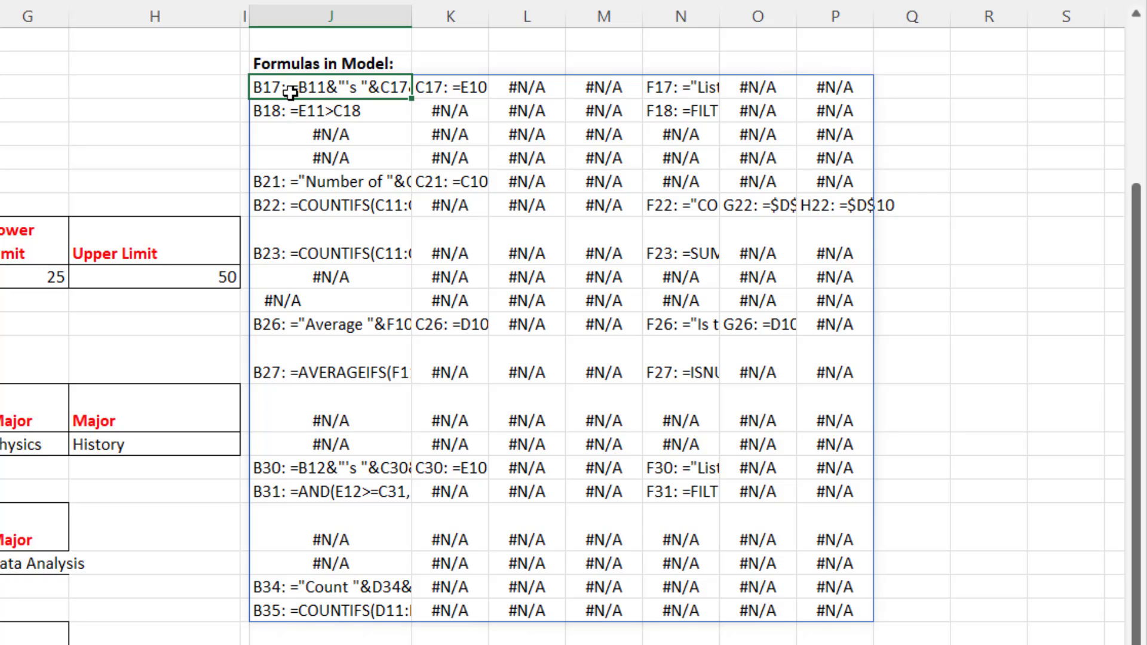
key(F2)
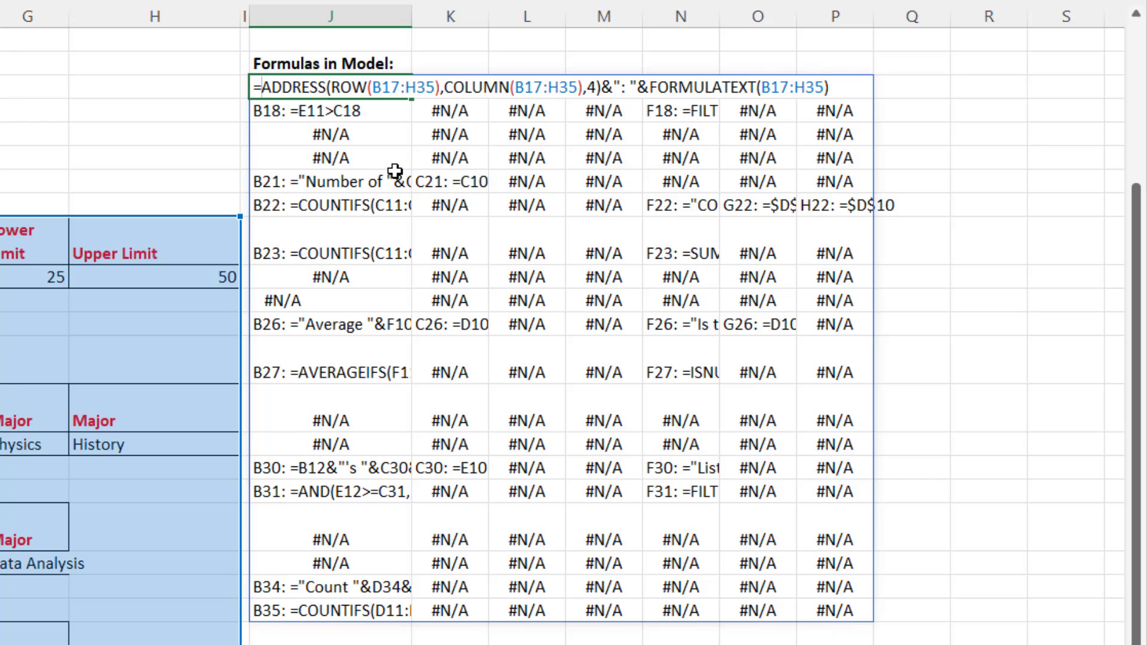
text(toc)
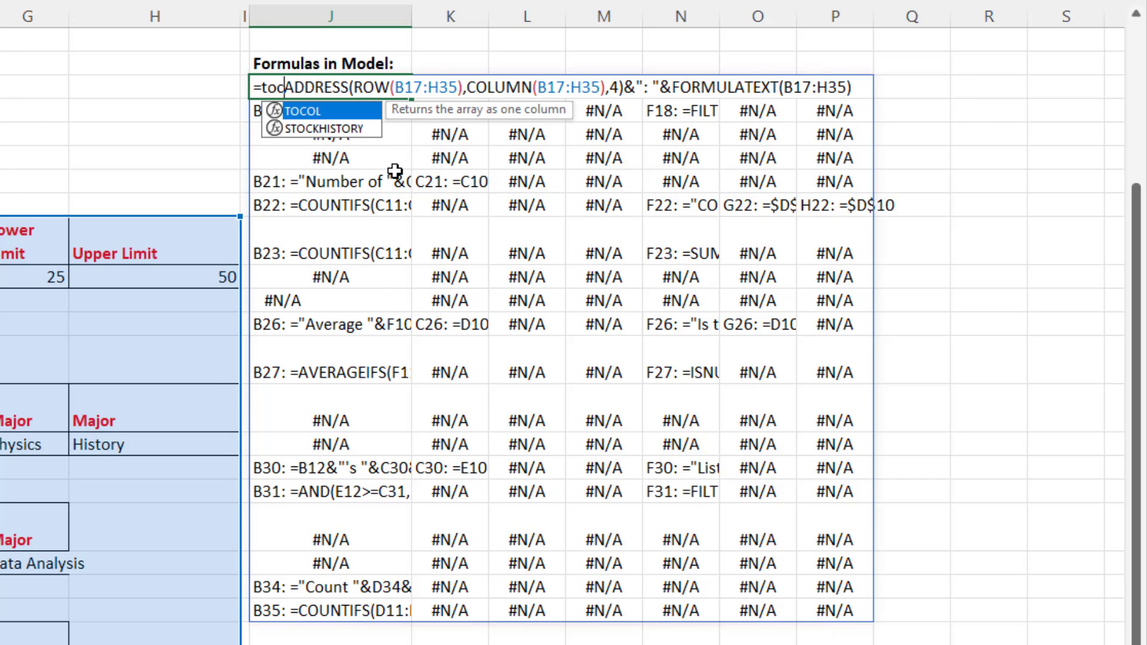
key(Tab)
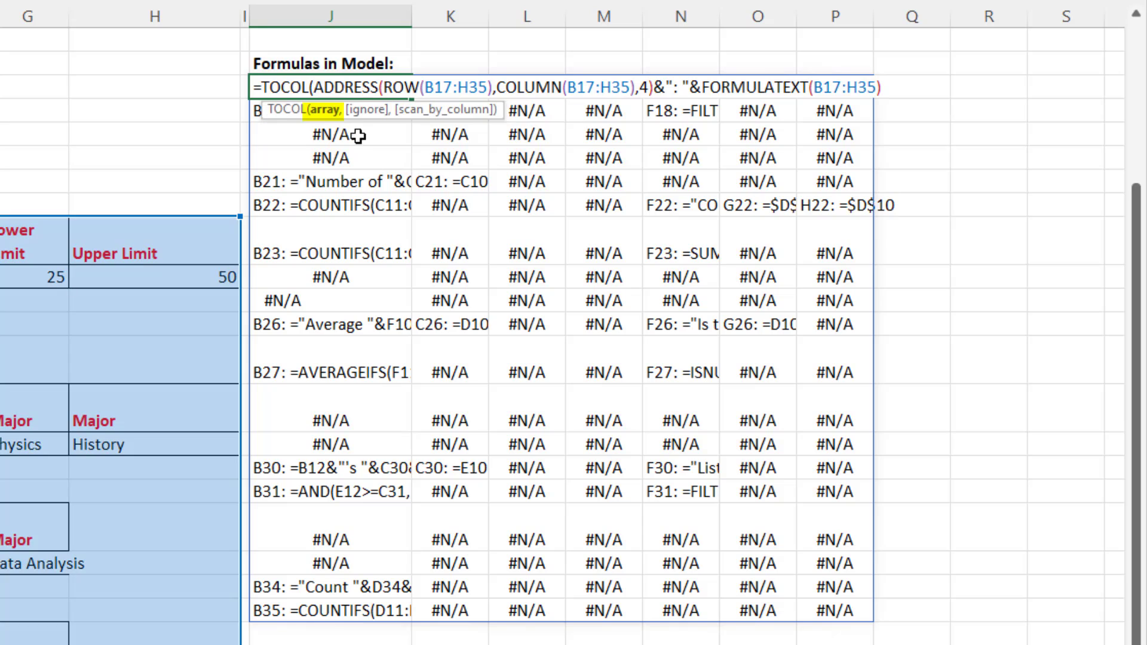
- Set TOCOL's ignore argument to 2 - Ignore errors, close the function and commit the formula in J11
click(891, 88)
text(,)
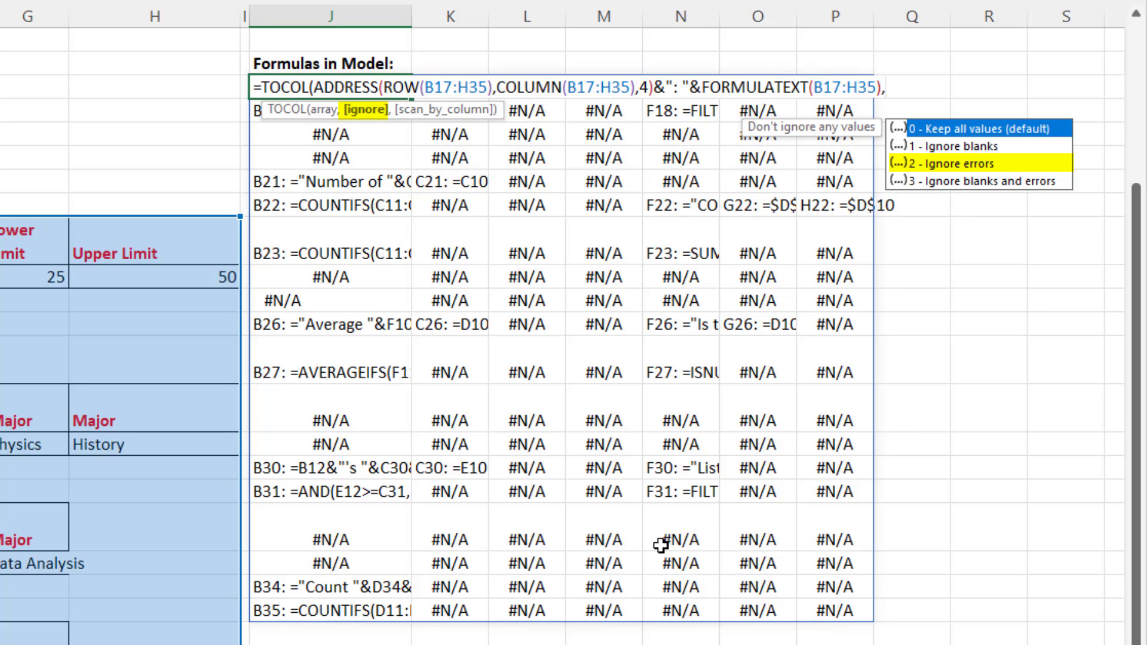
text(2))
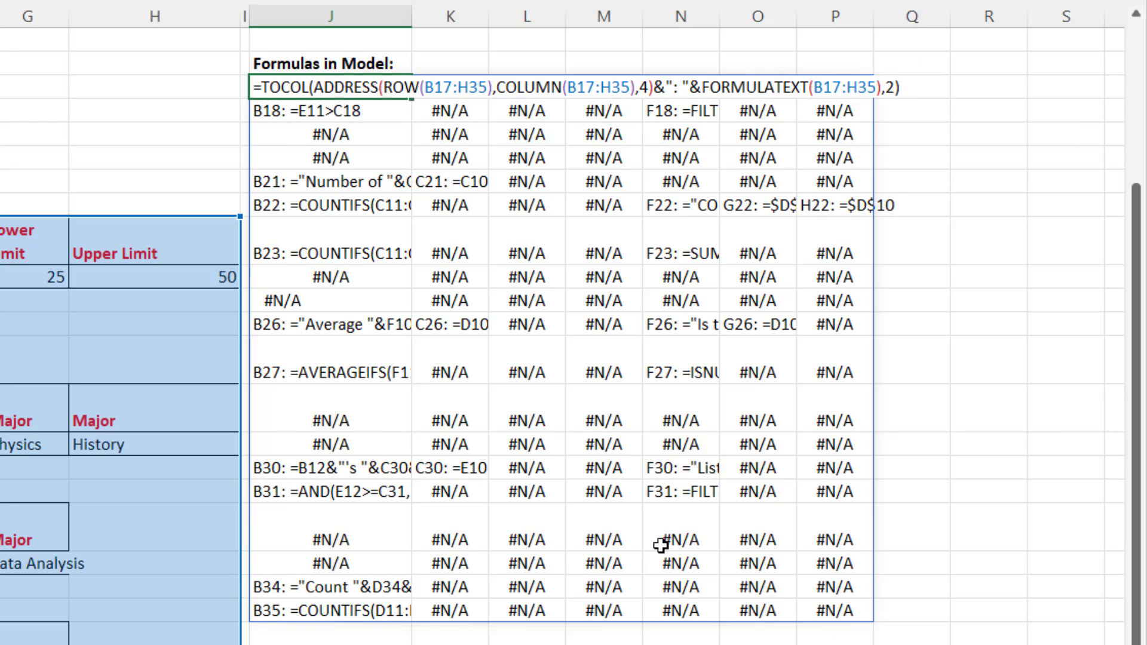
key(Return)
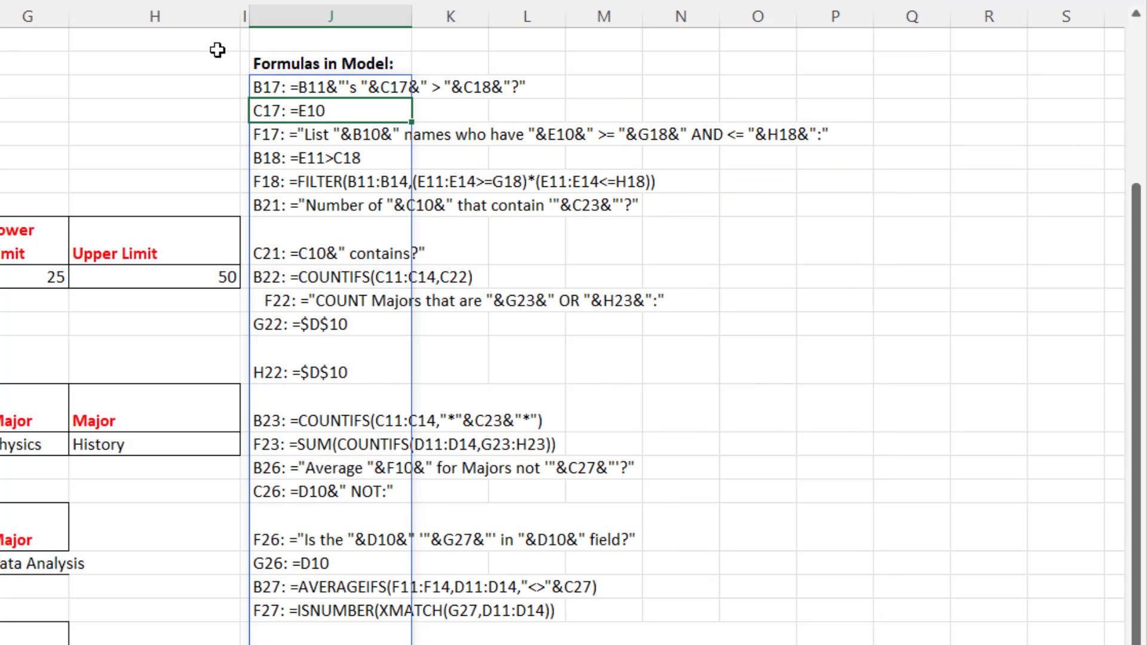
click(314, 61)
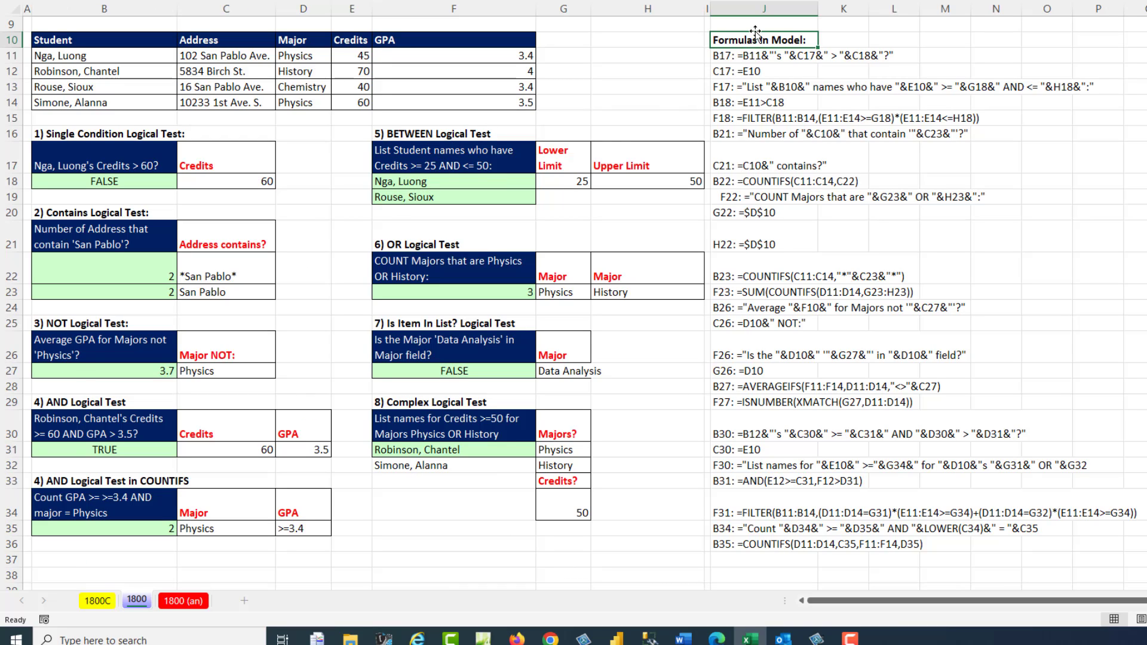
- Clear the formula in B18 to test the dynamic formula list, and undo the deletion
click(150, 185)
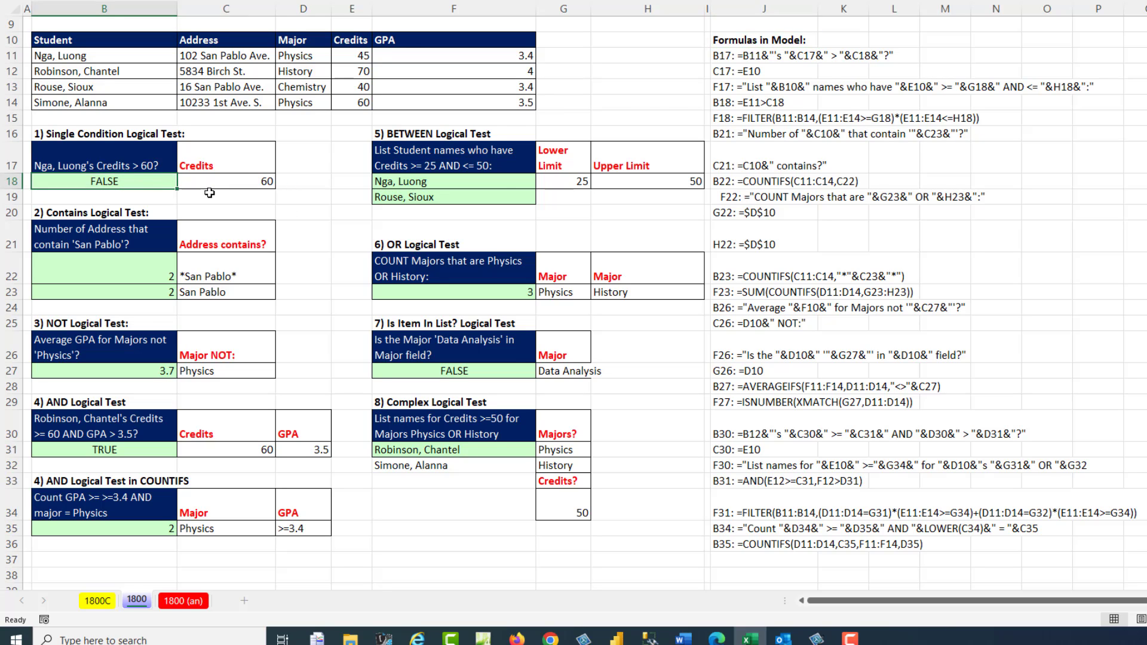
key(Delete)
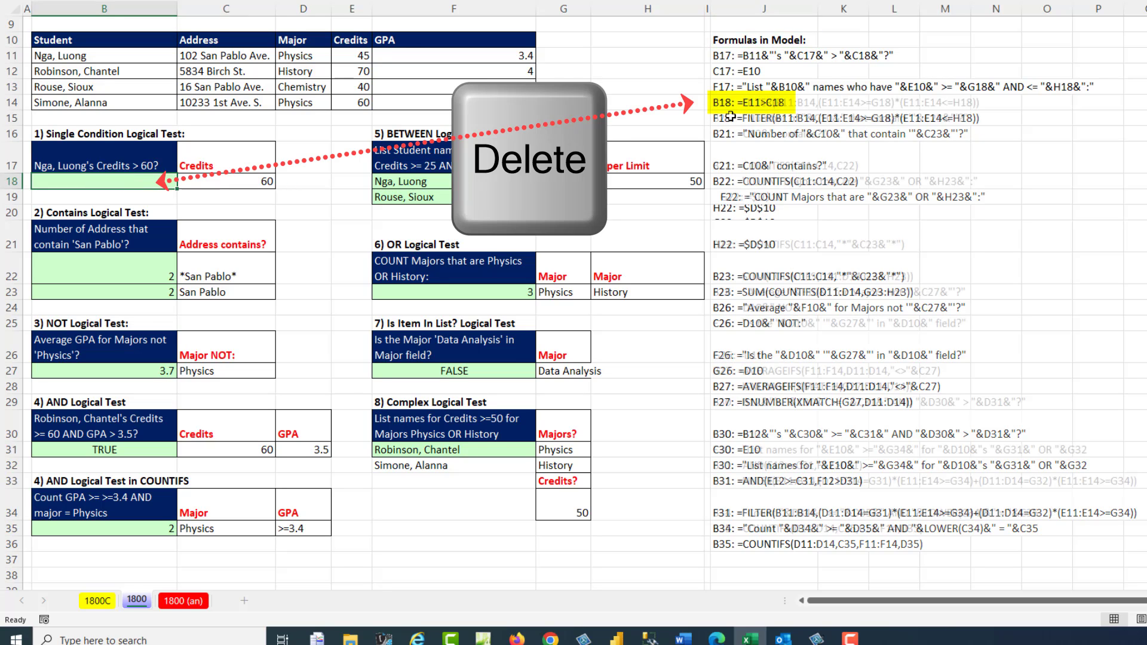
key(ctrl+z)
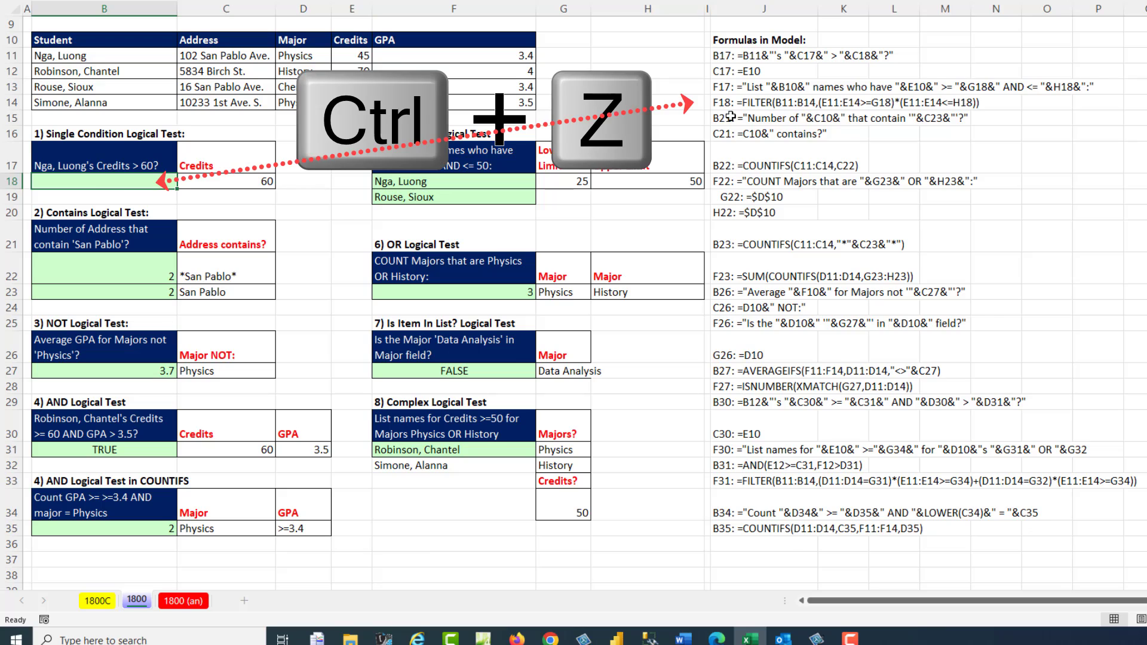
- Enter the formula =TEXTJOIN(", ",,FILTER(B11:B14,(E11:E14>=G18)*(E11:E14<=H18))) in F20
double_click(506, 211)
text(=TEXTJOIN(", ",,FILTER(B11:B14,(E11:E14>=G18)*(E11:E14<=H18))))
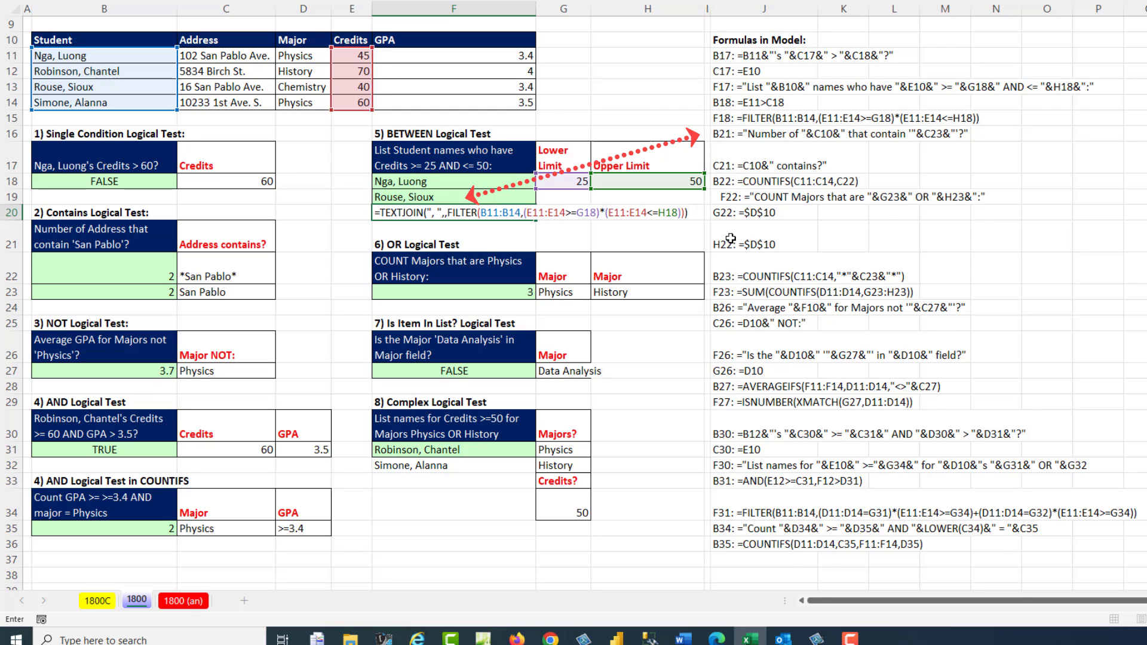
key(Return)
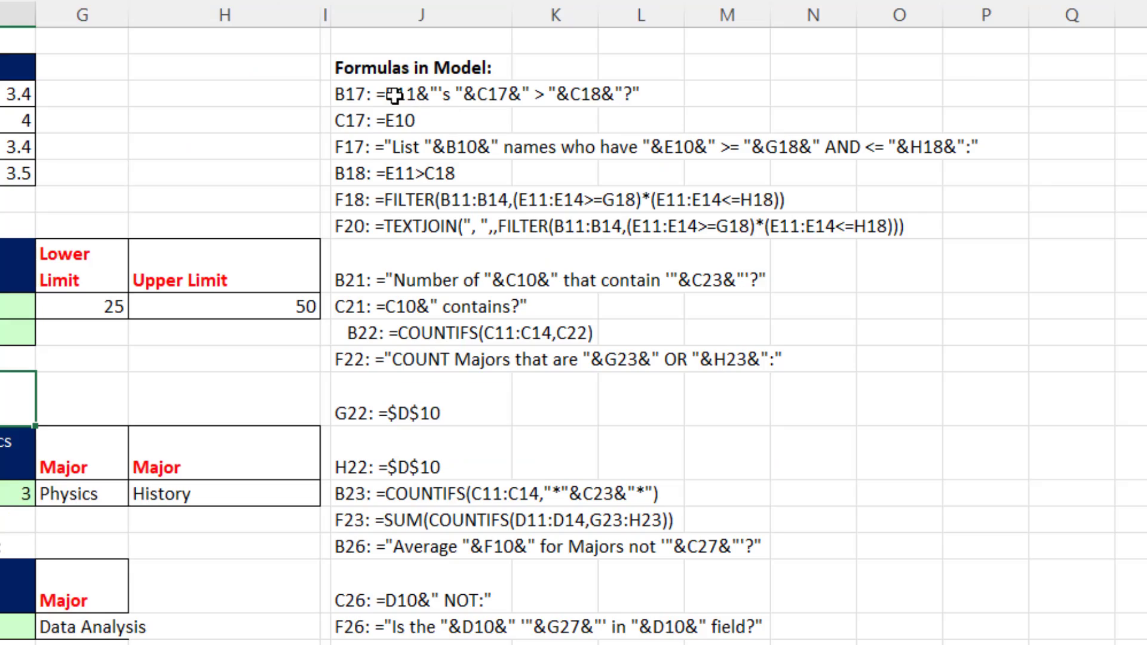
- Open J11's formula and review its TOCOL, FORMULATEXT and ADDRESS parts
click(749, 55)
double_click(749, 55)
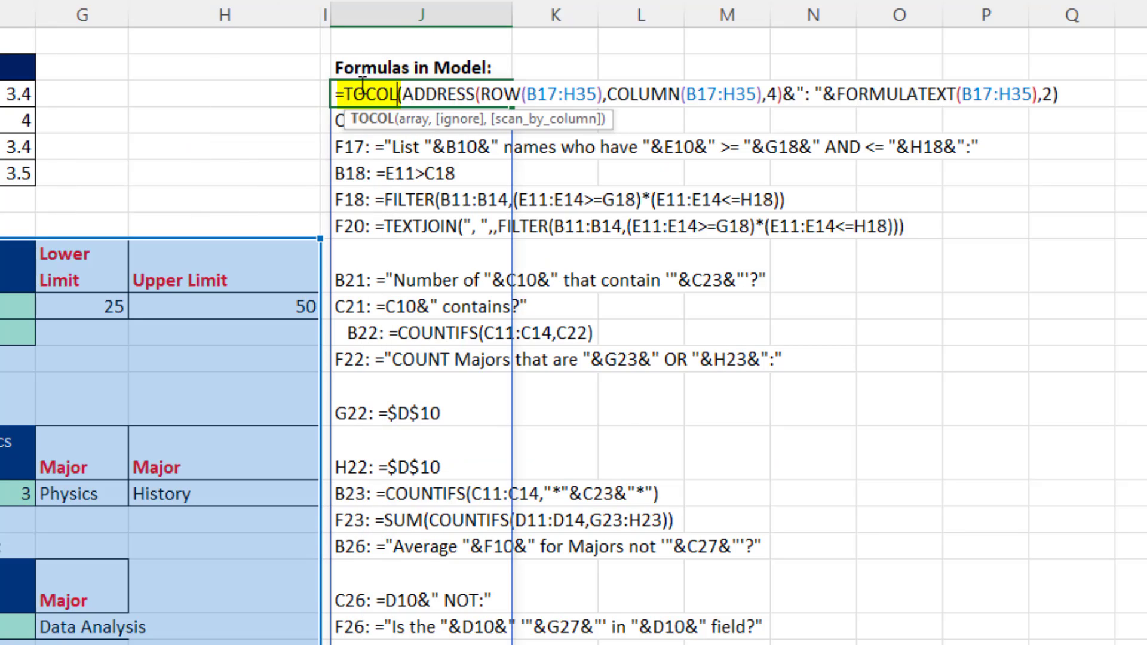
click(893, 94)
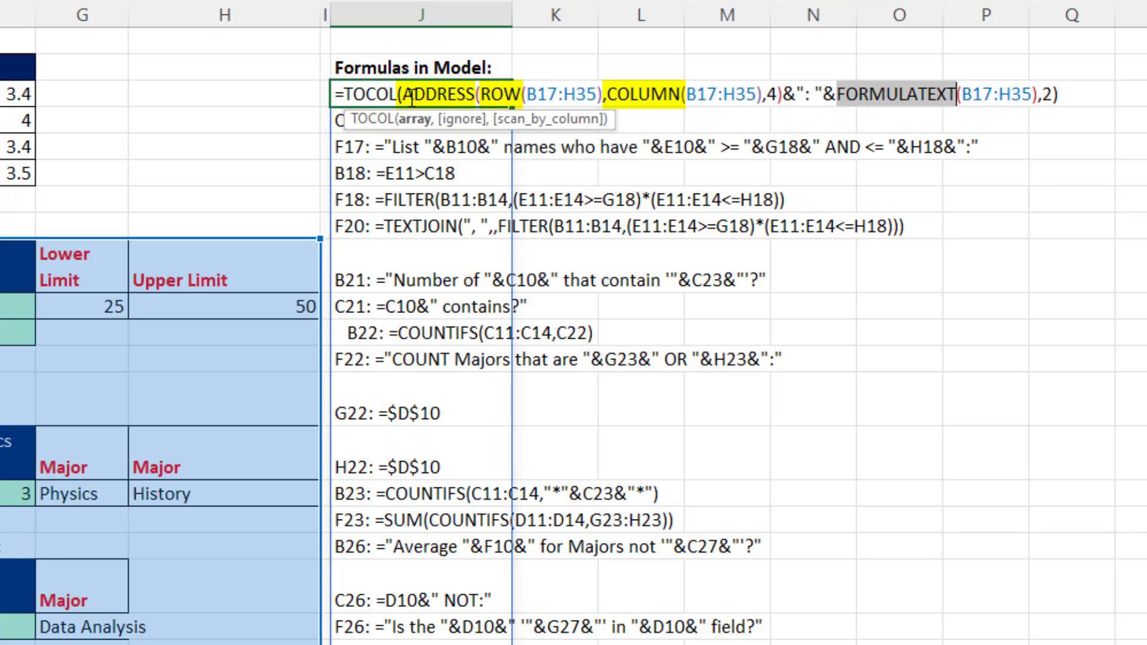
drag(411, 96, 772, 102)
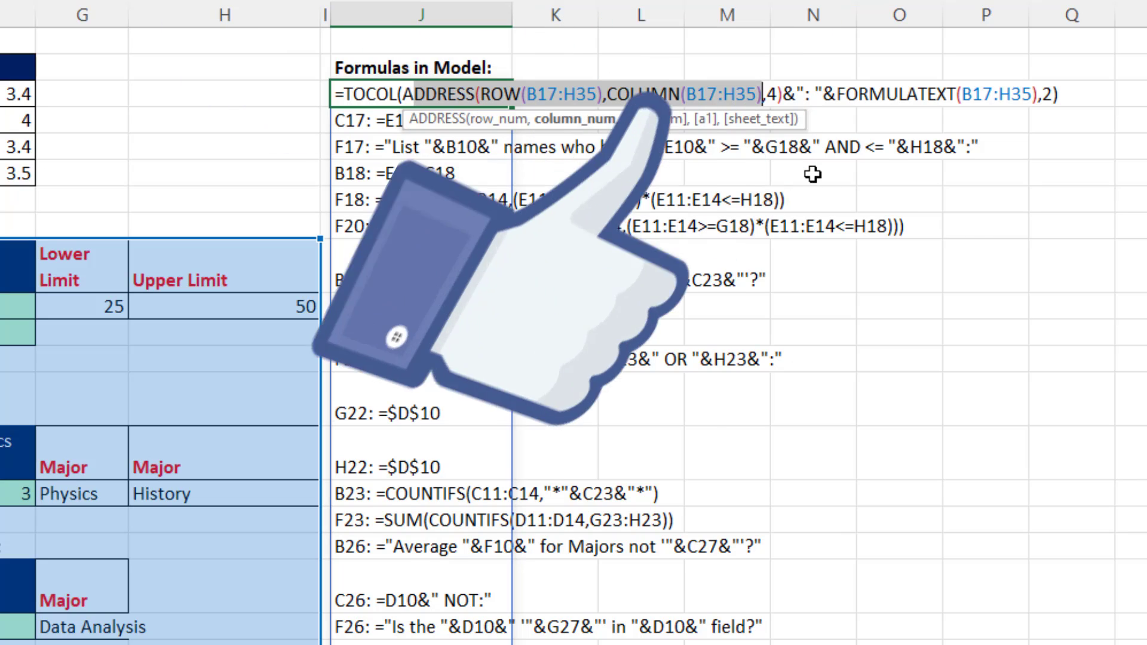